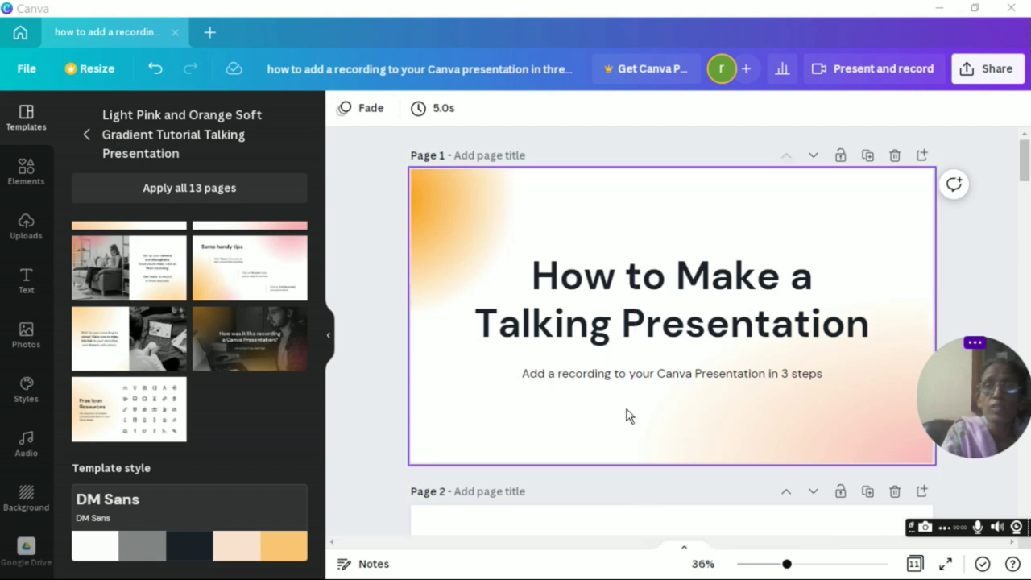
Step: Scroll down past pages 1–3 until page 4, with its ctrl+E heading, is in view
scroll(803, 270, down, 5)
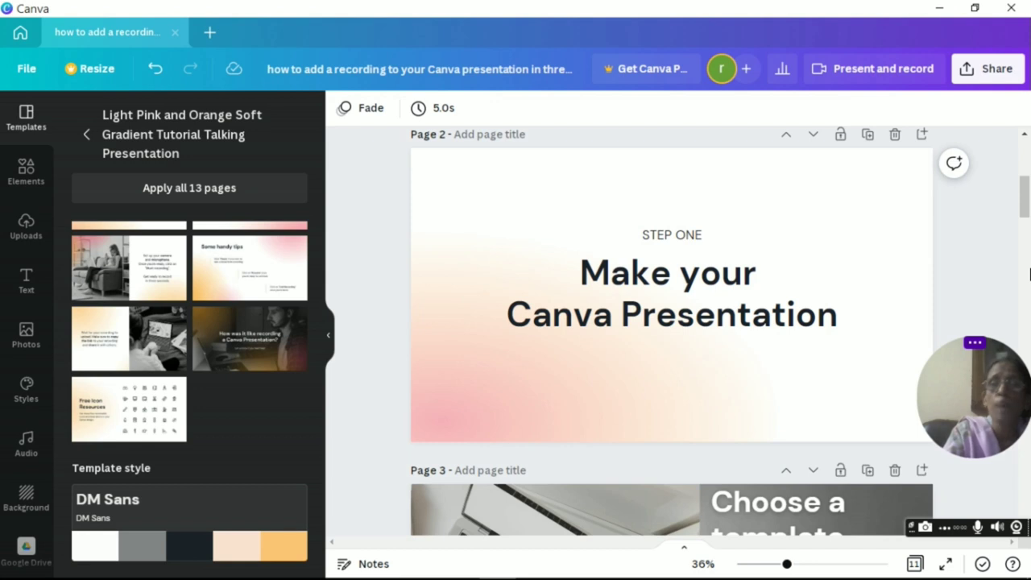
scroll(771, 207, down, 5)
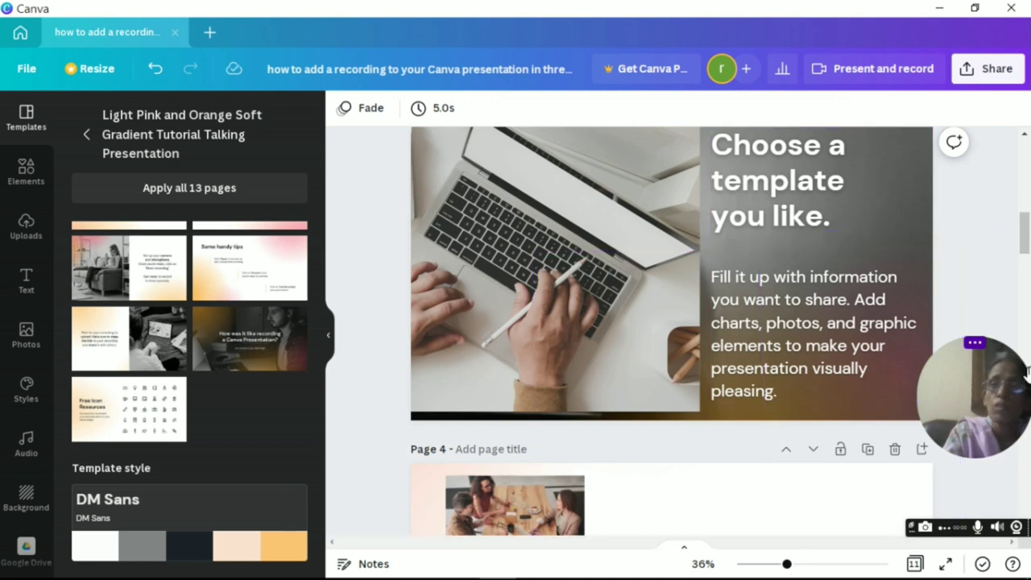
scroll(583, 309, down, 5)
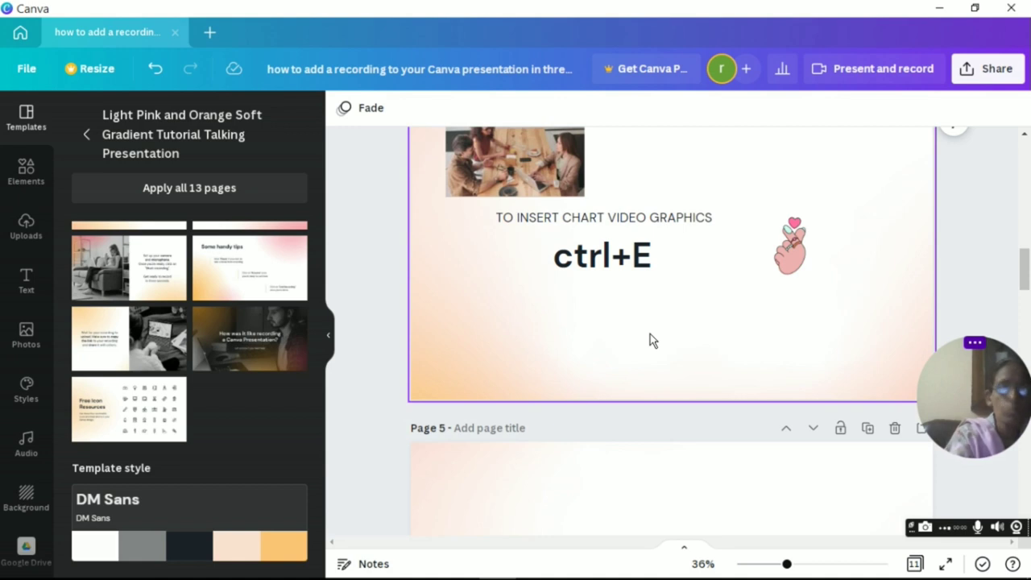
Step: Insert a test circle from the ctrl+E quick-insert list, undo it, and reopen the list
key(ctrl+e)
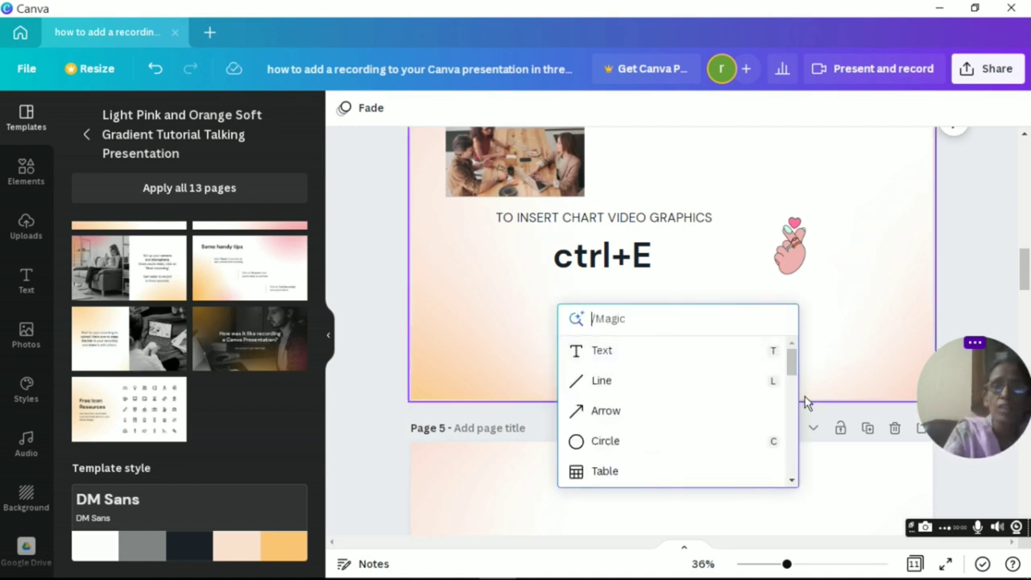
scroll(794, 373, down, 2)
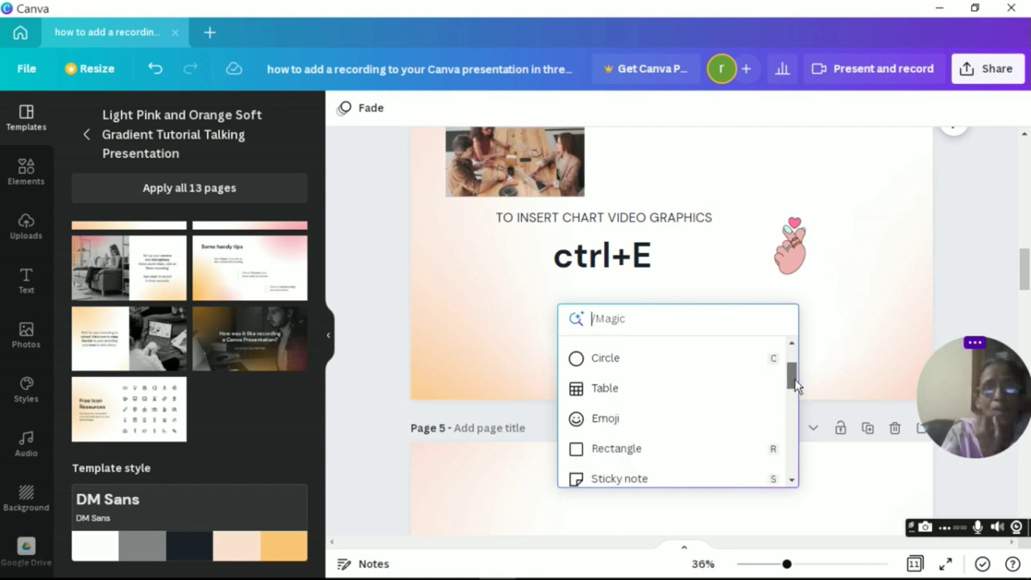
scroll(794, 369, up, 2)
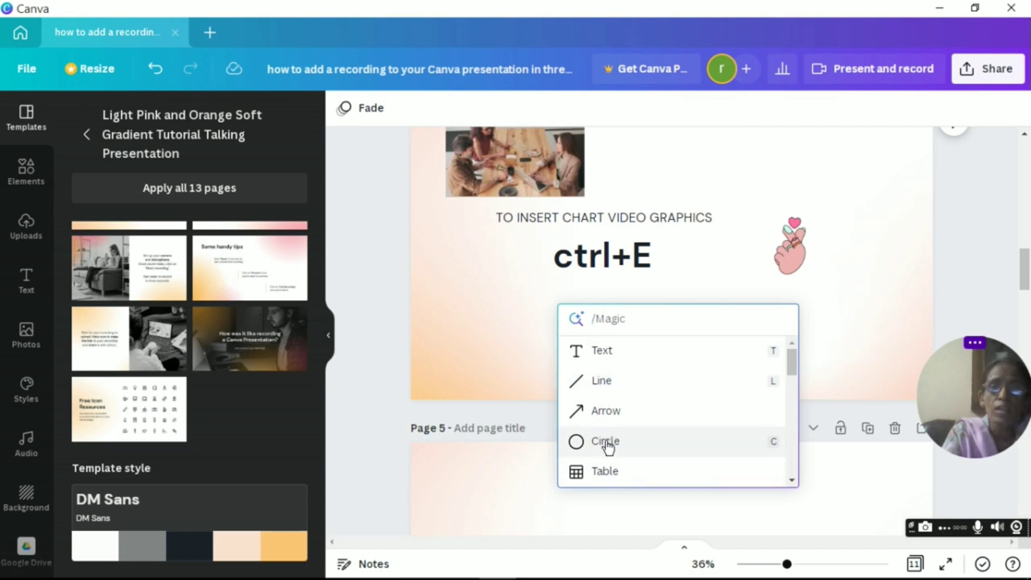
click(607, 448)
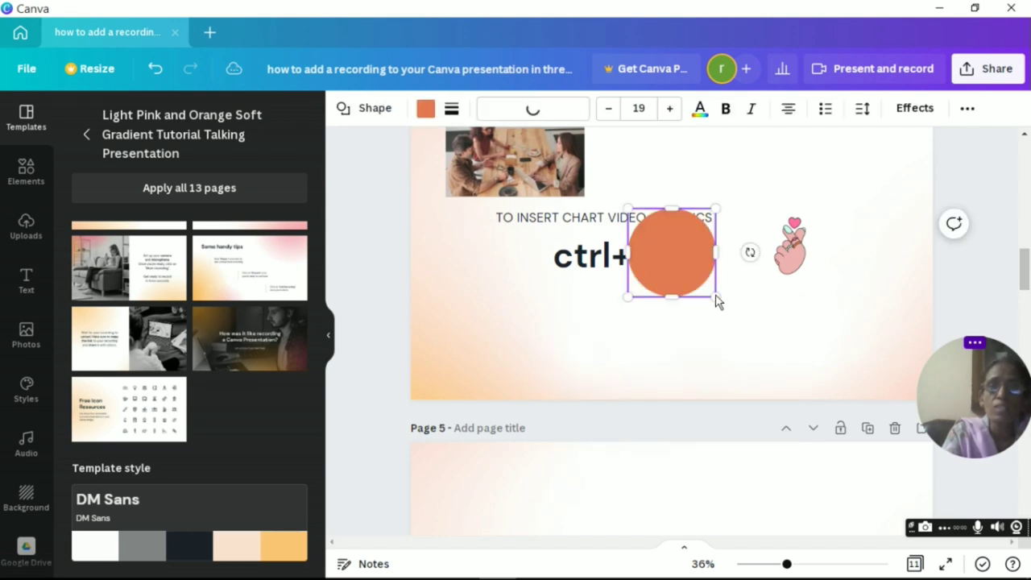
key(ctrl+z)
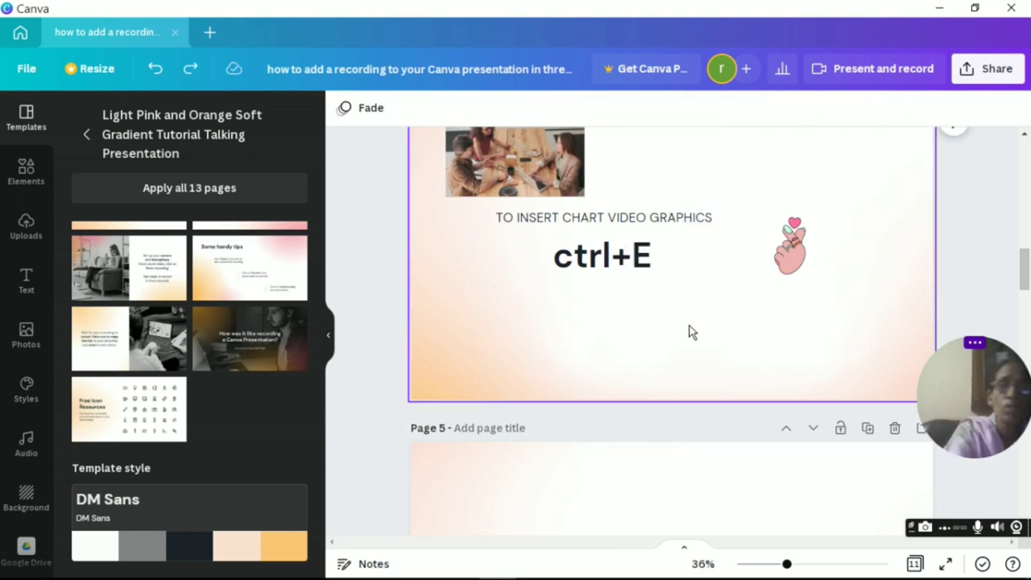
key(ctrl+e)
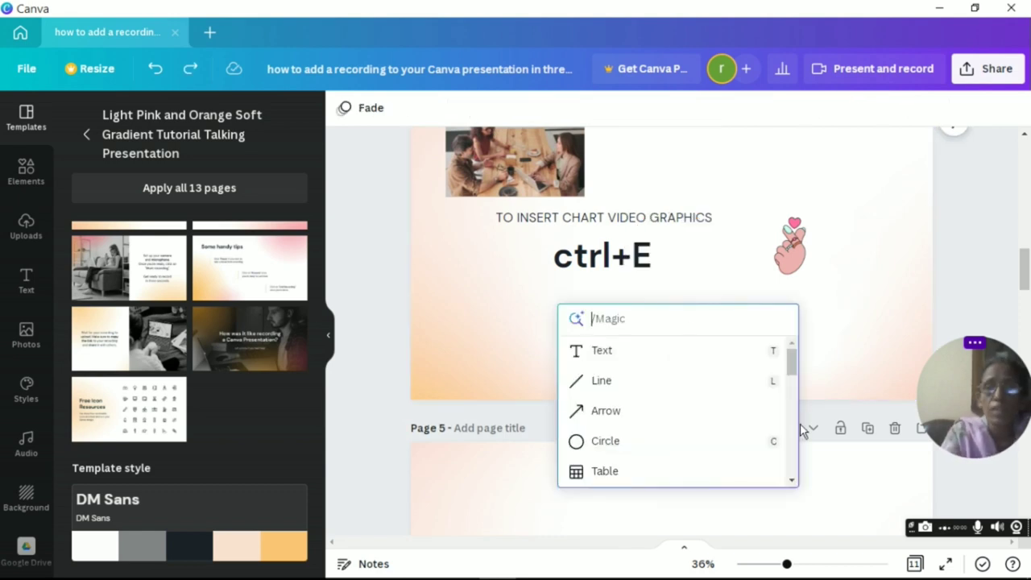
Step: Insert the Santa emoji, shrink it, and place it top-right above the hand sticker
scroll(628, 355, down, 2)
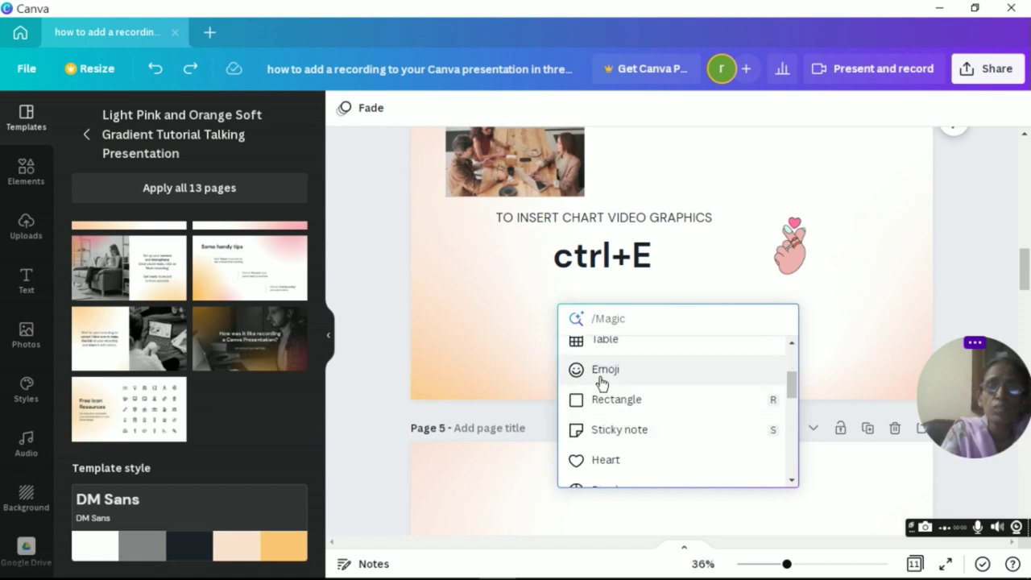
click(601, 372)
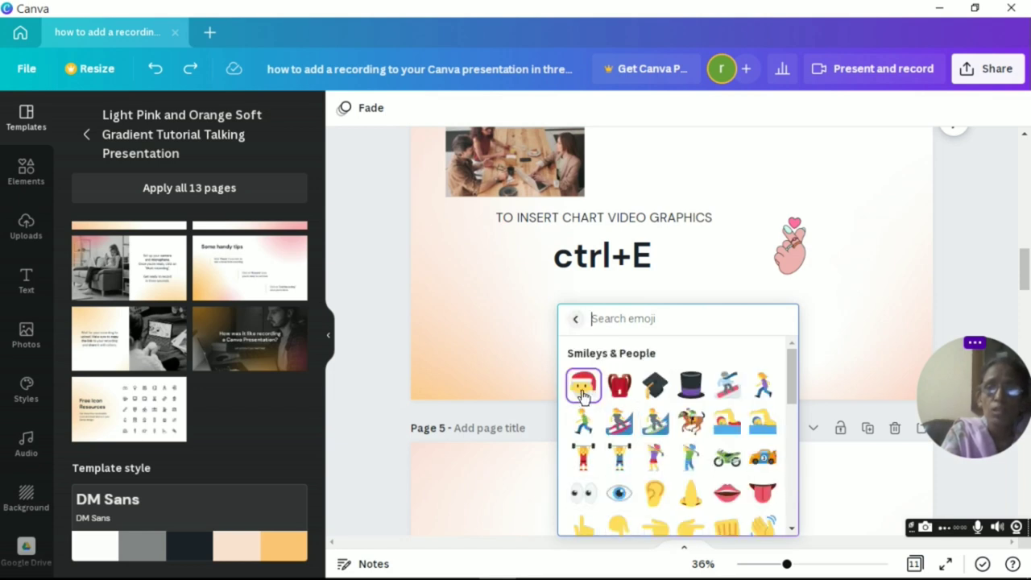
click(583, 393)
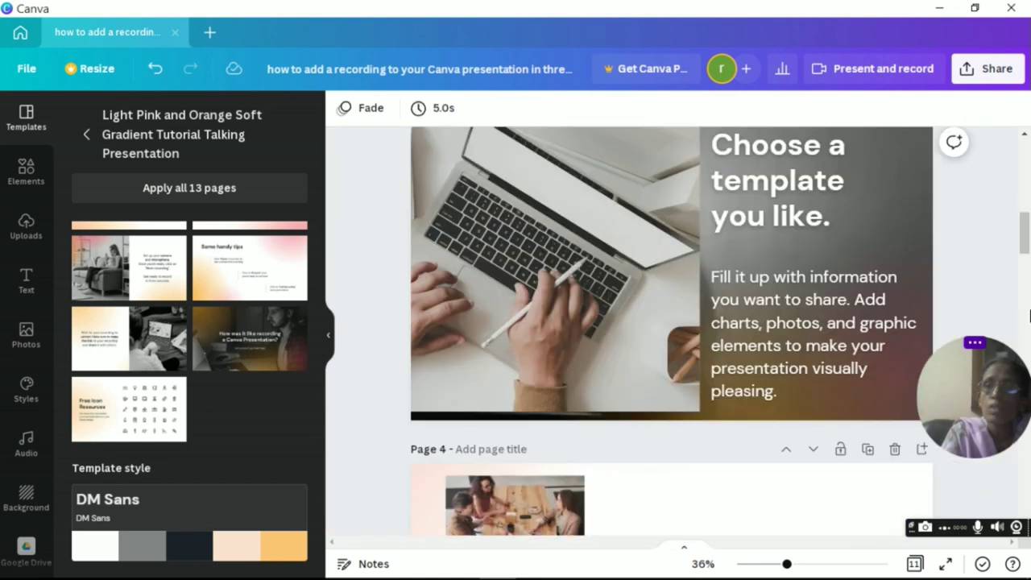
scroll(690, 284, down, 4)
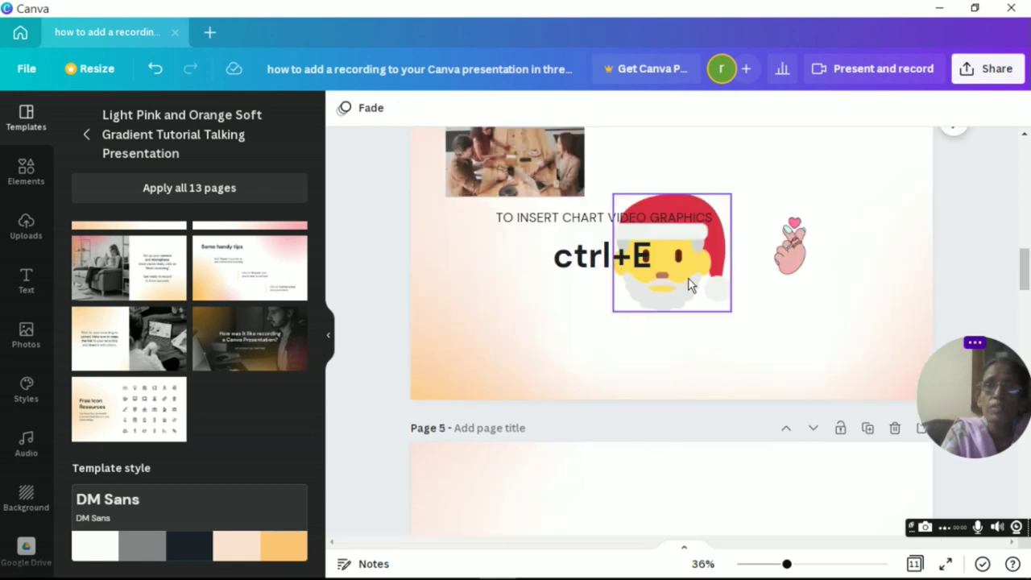
drag(689, 283, 869, 209)
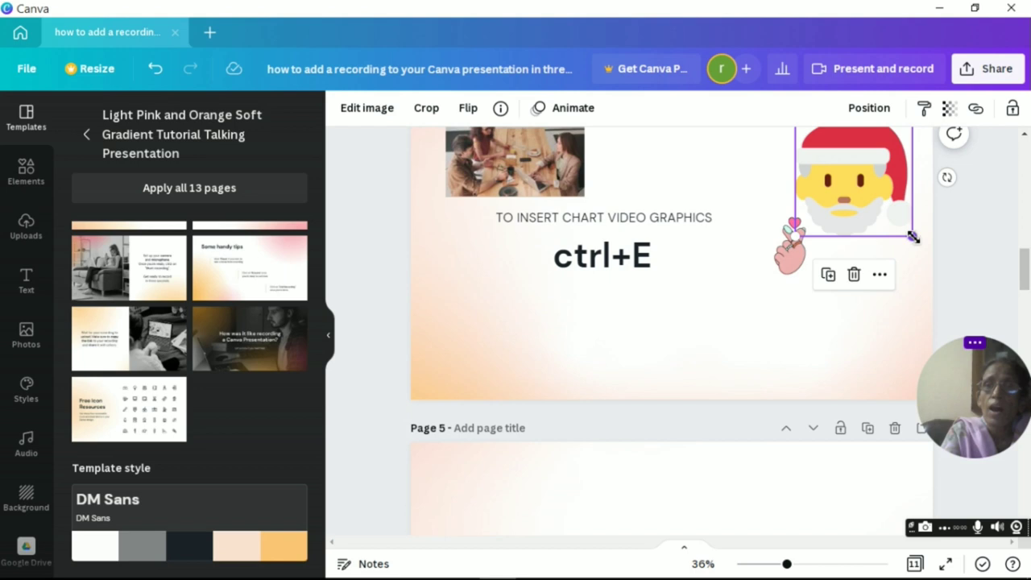
mouse_move(913, 236)
mouse_down()
mouse_move(845, 171)
mouse_move(852, 202)
mouse_up()
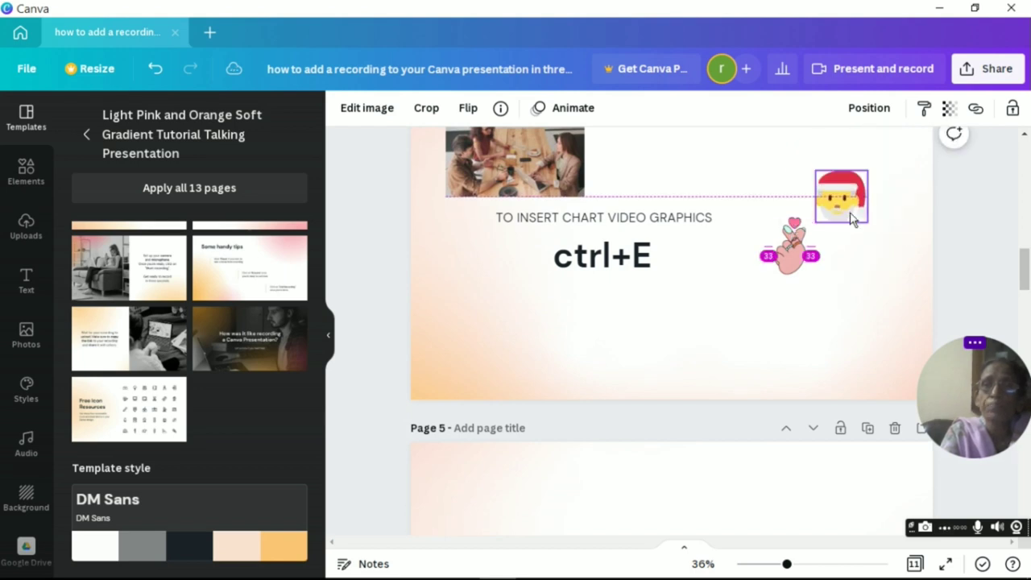
click(562, 338)
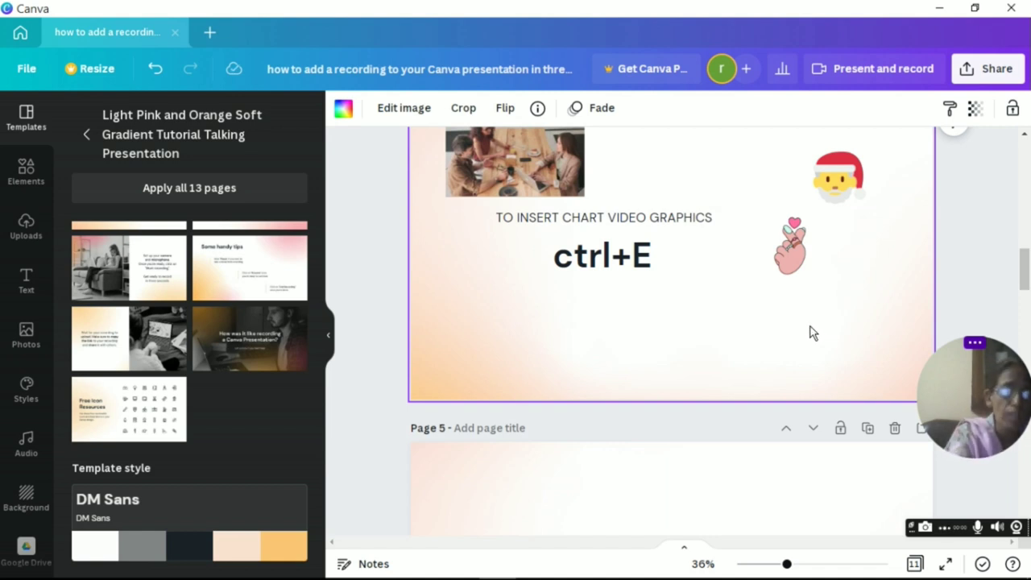
Step: Insert a 2x2 test table from the quick-insert list, then undo it
key(slash)
scroll(796, 448, down, 1)
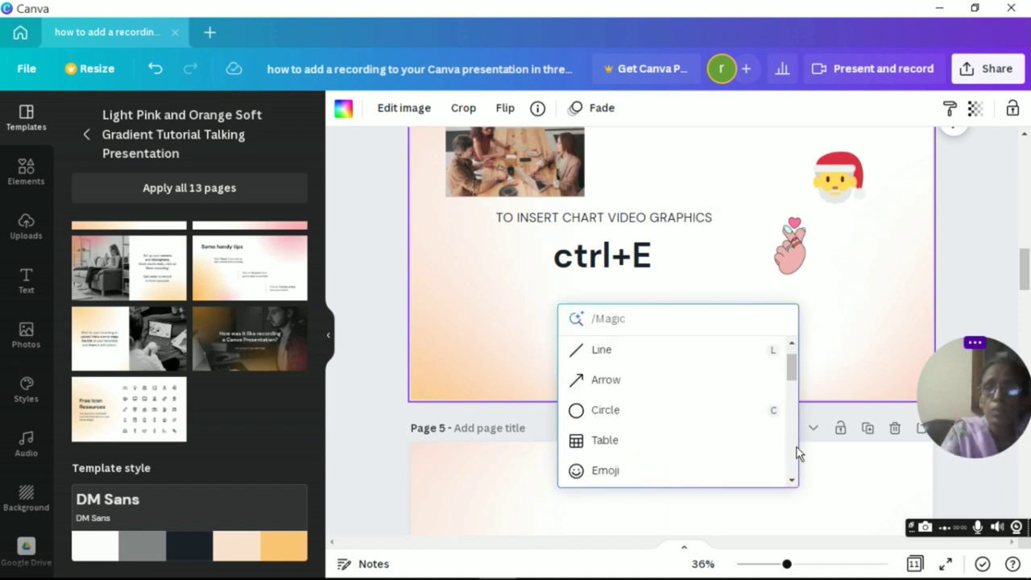
scroll(797, 447, down, 2)
scroll(797, 447, down, 1)
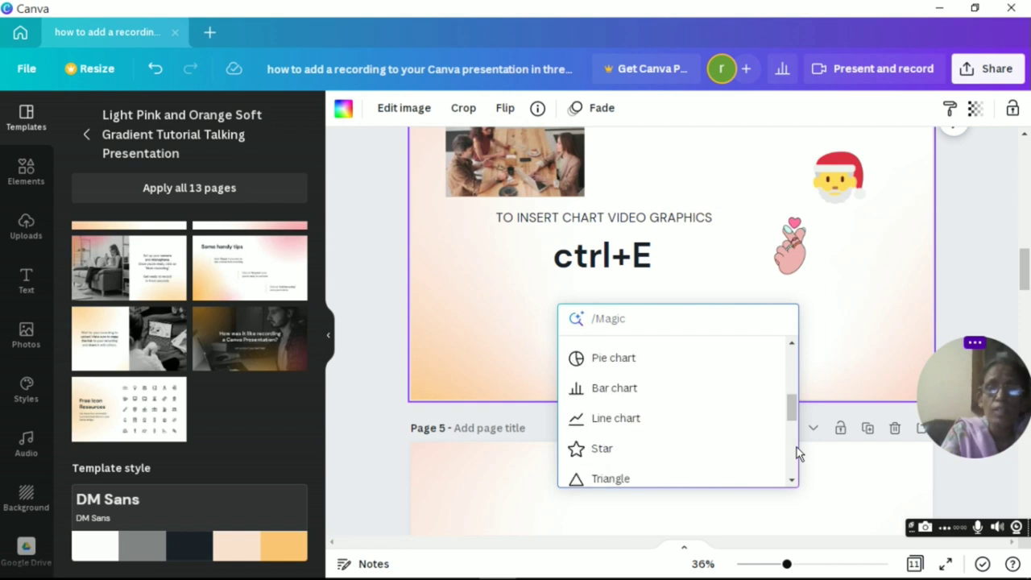
scroll(792, 363, up, 2)
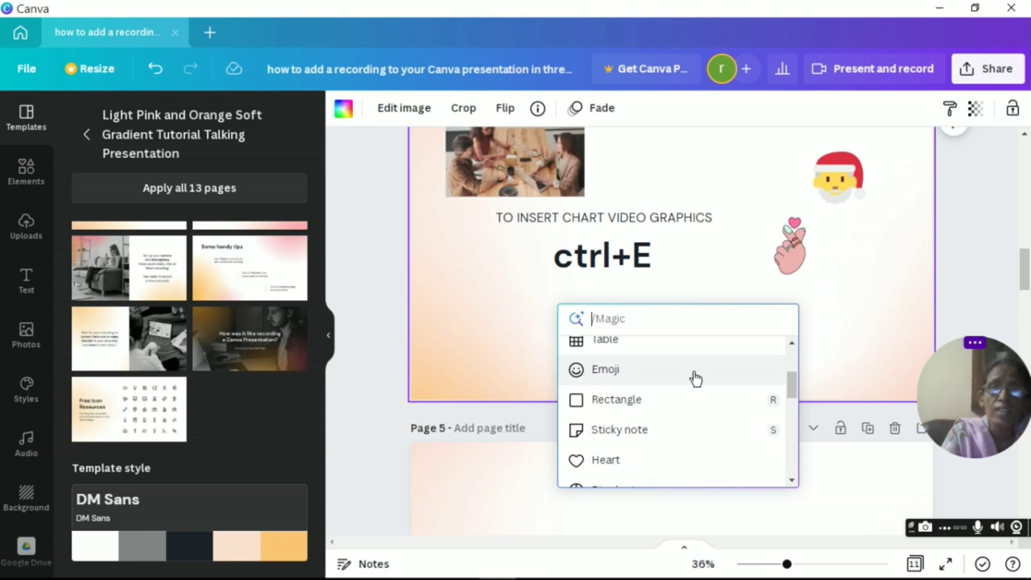
scroll(790, 363, up, 2)
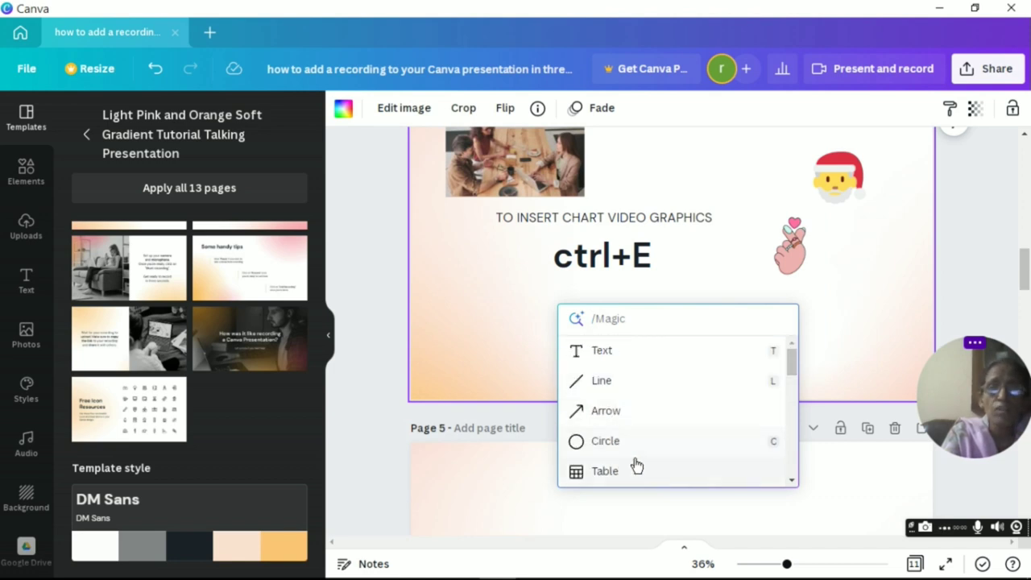
scroll(796, 472, down, 2)
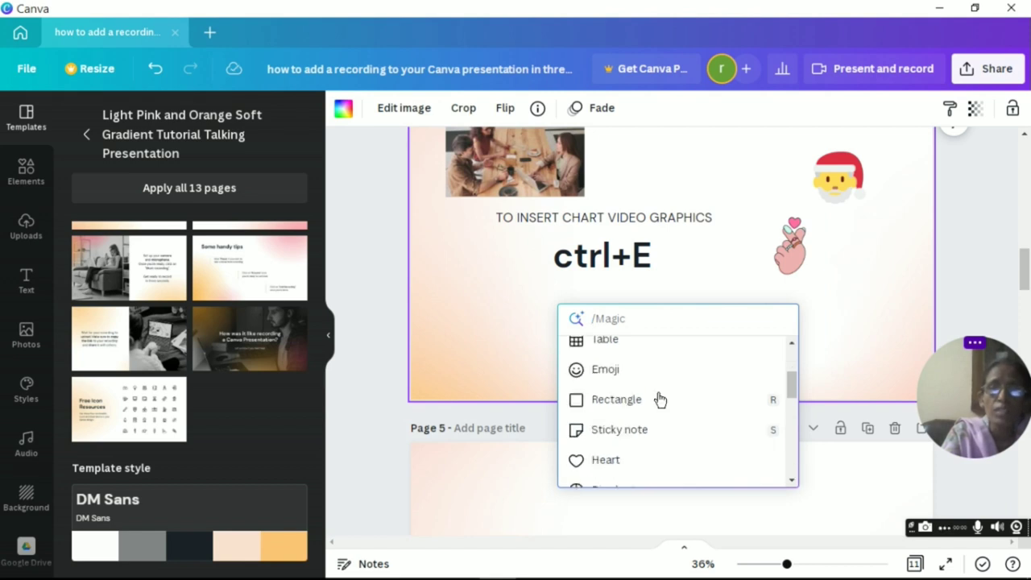
click(574, 341)
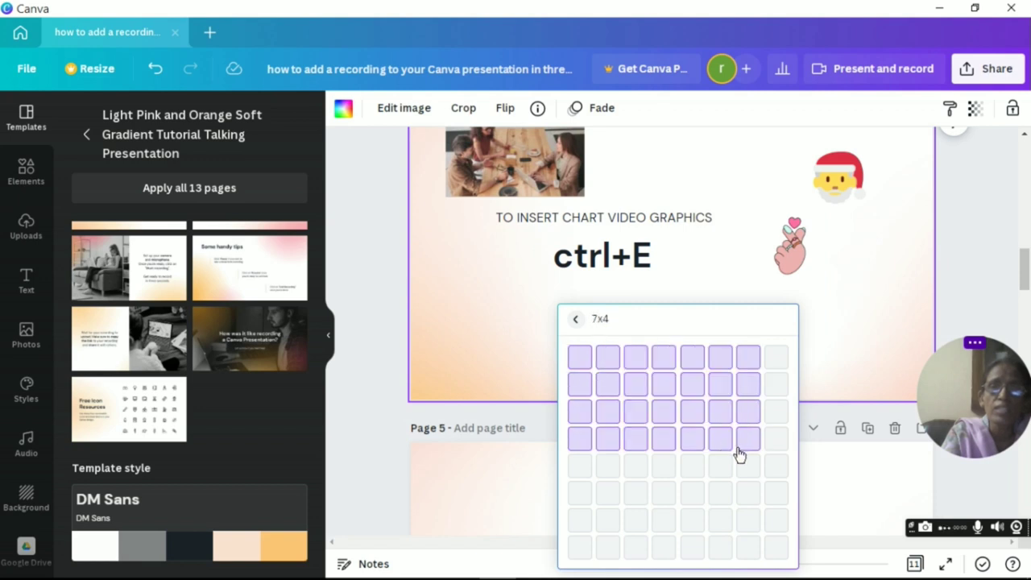
click(614, 393)
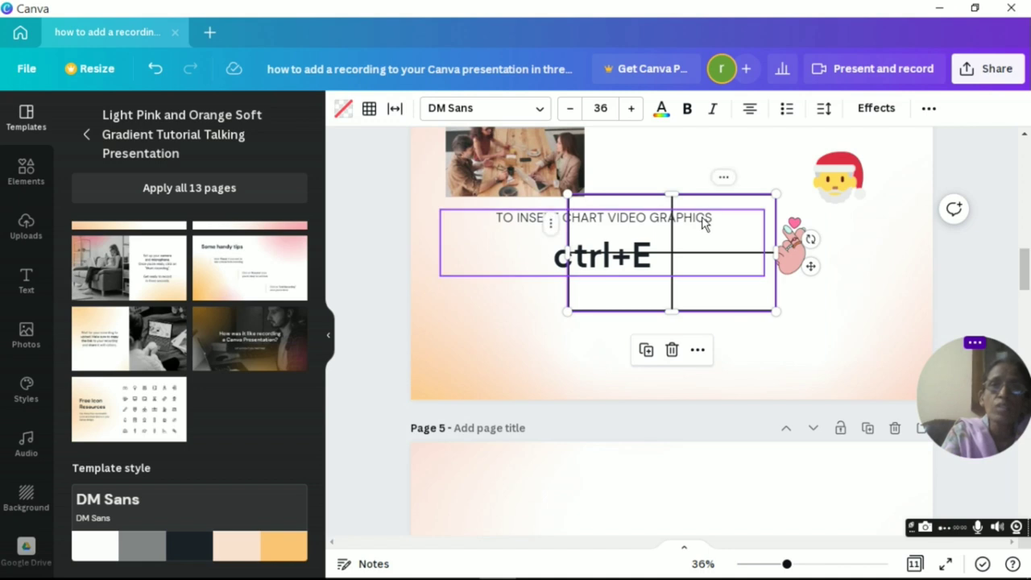
key(ctrl+z)
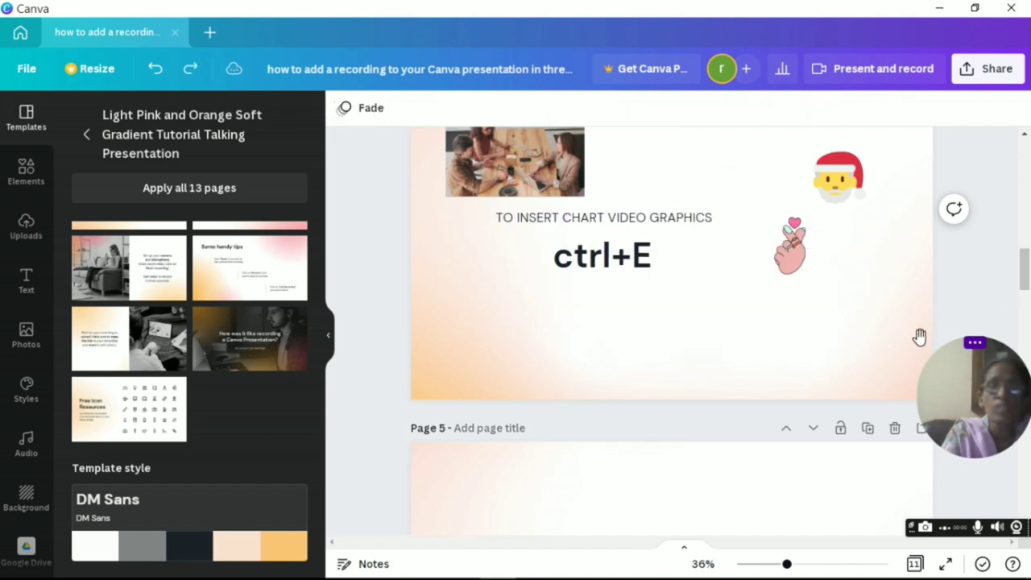
Step: Insert a bar chart, shrink it, and place it bottom-left below the ctrl+E text
key(ctrl+e)
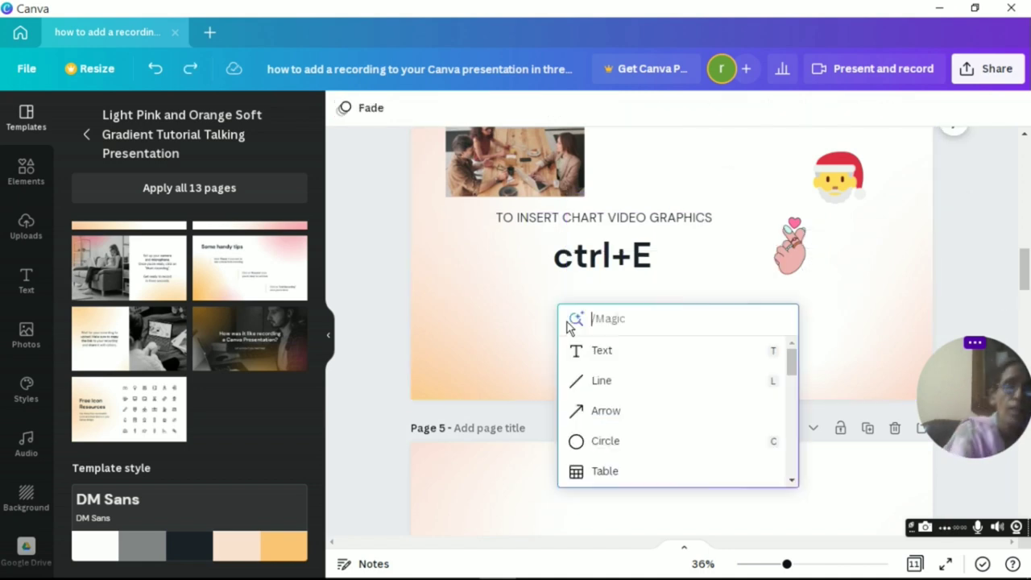
scroll(795, 450, down, 2)
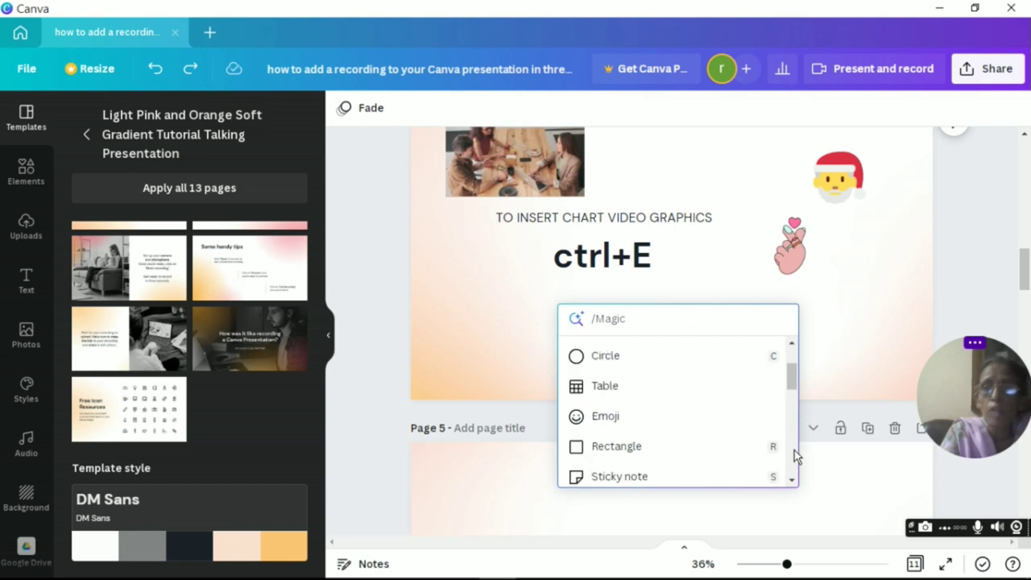
scroll(794, 451, down, 2)
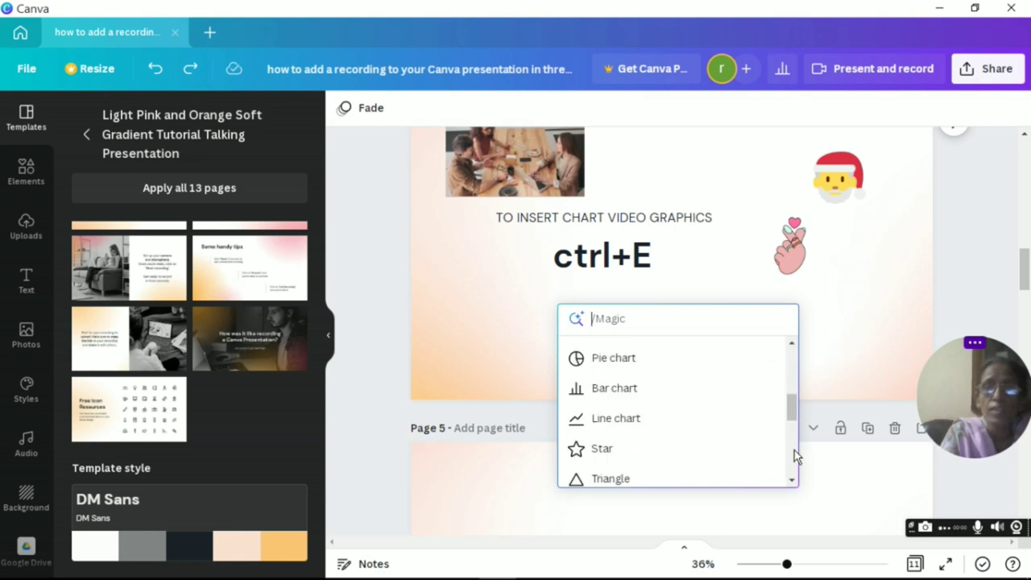
click(578, 390)
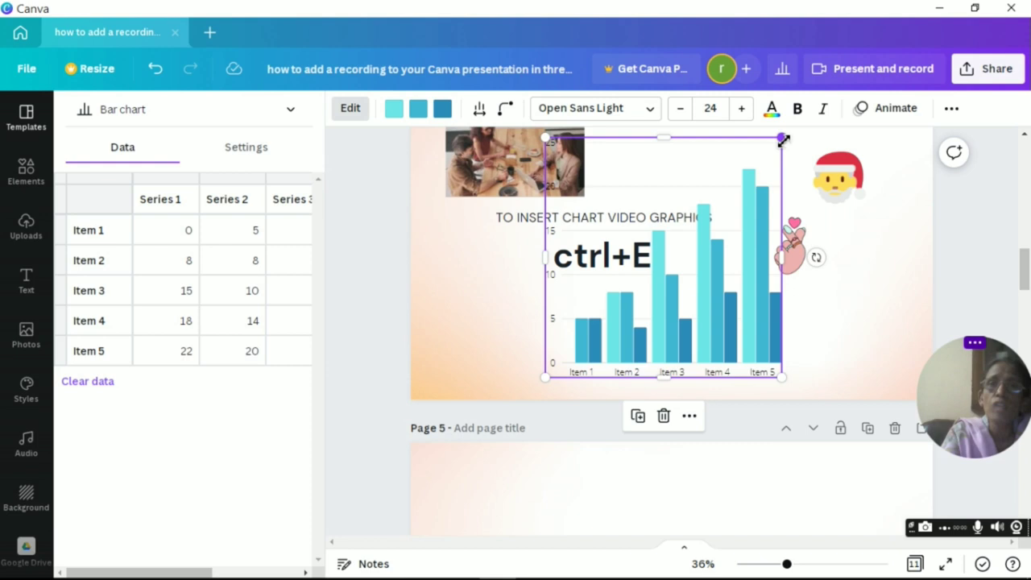
drag(782, 141, 643, 338)
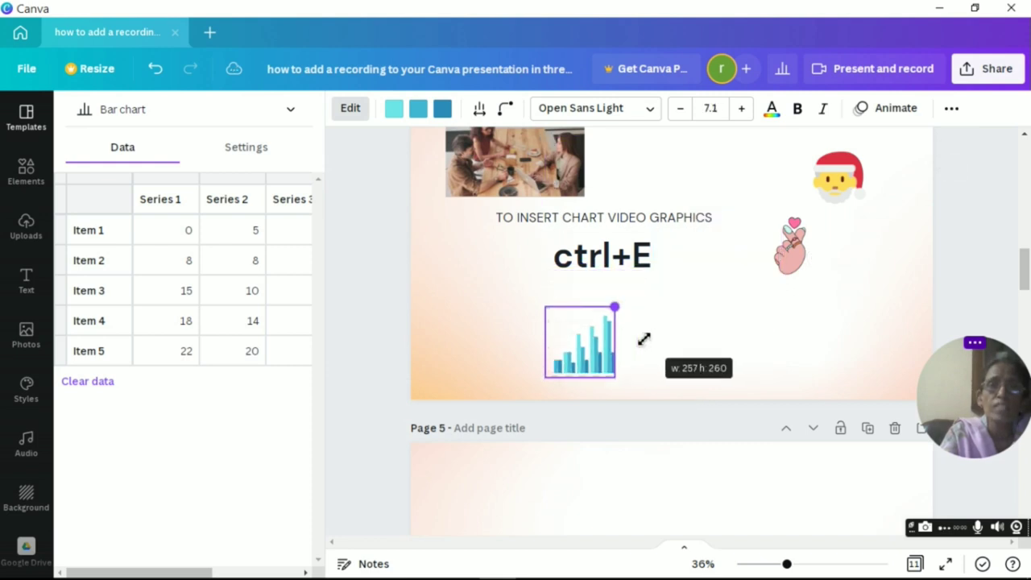
drag(581, 364, 499, 357)
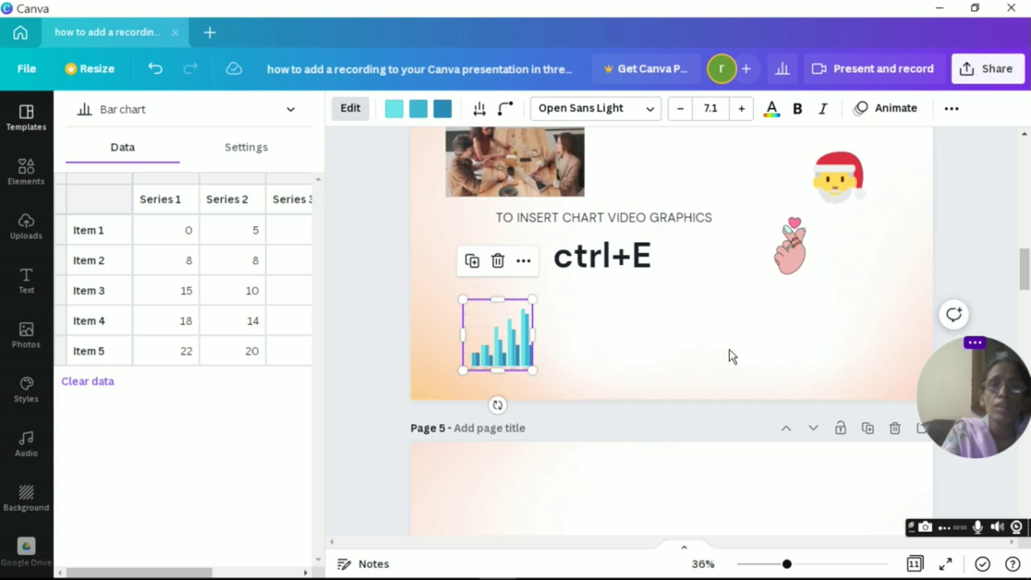
key(ctrl+e)
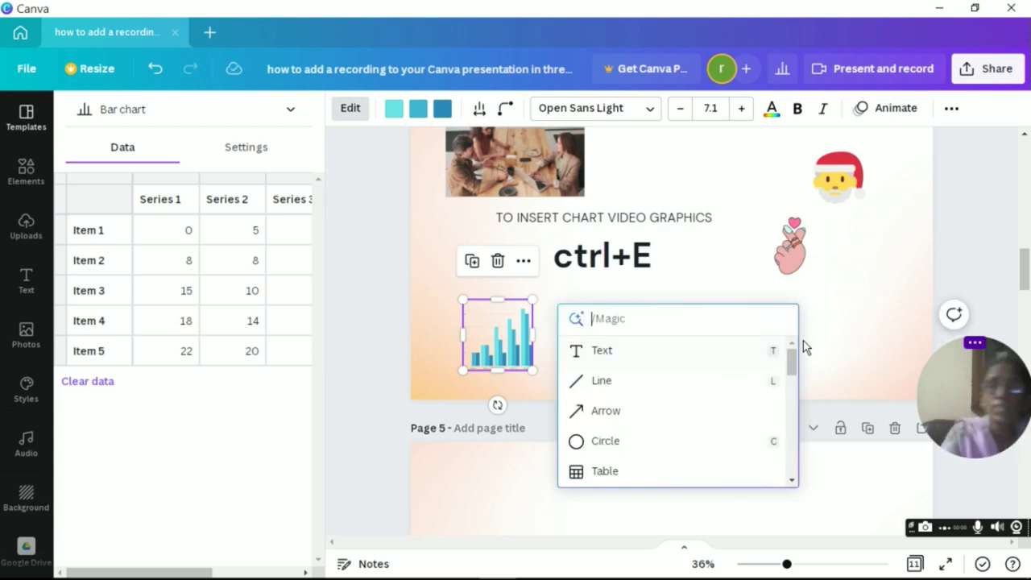
Step: Insert a star shape, move it beside the heart-hand sticker, and shrink it to about half size
scroll(782, 425, down, 1)
scroll(792, 434, down, 3)
scroll(792, 435, down, 2)
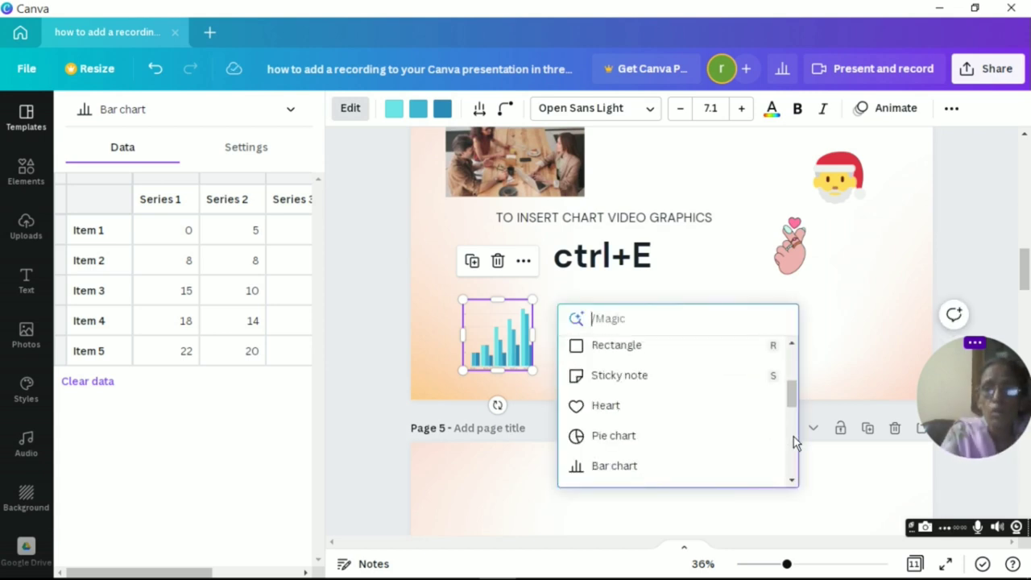
scroll(793, 436, down, 2)
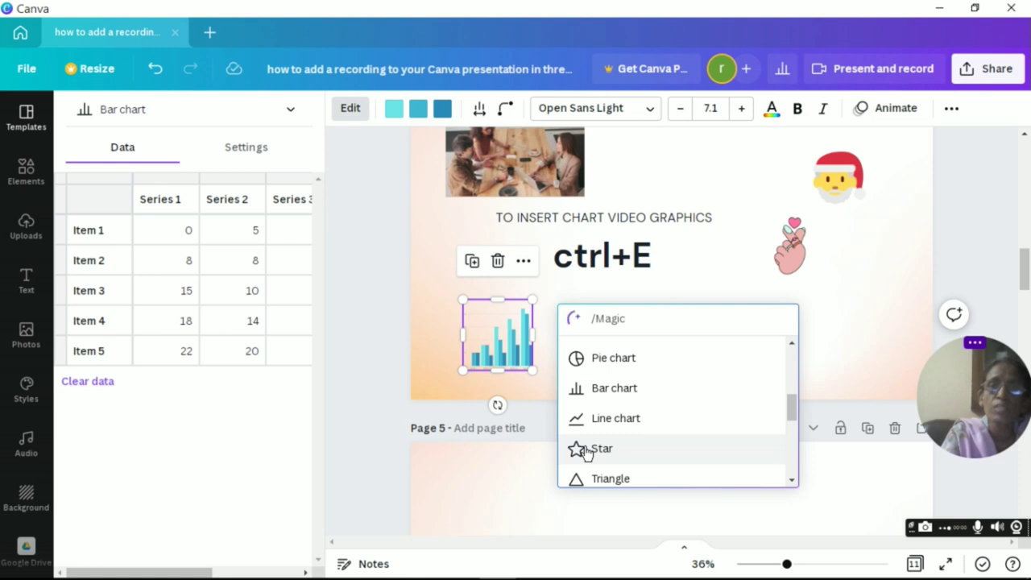
click(585, 450)
mouse_move(671, 253)
mouse_down()
mouse_move(720, 210)
mouse_move(870, 281)
mouse_up()
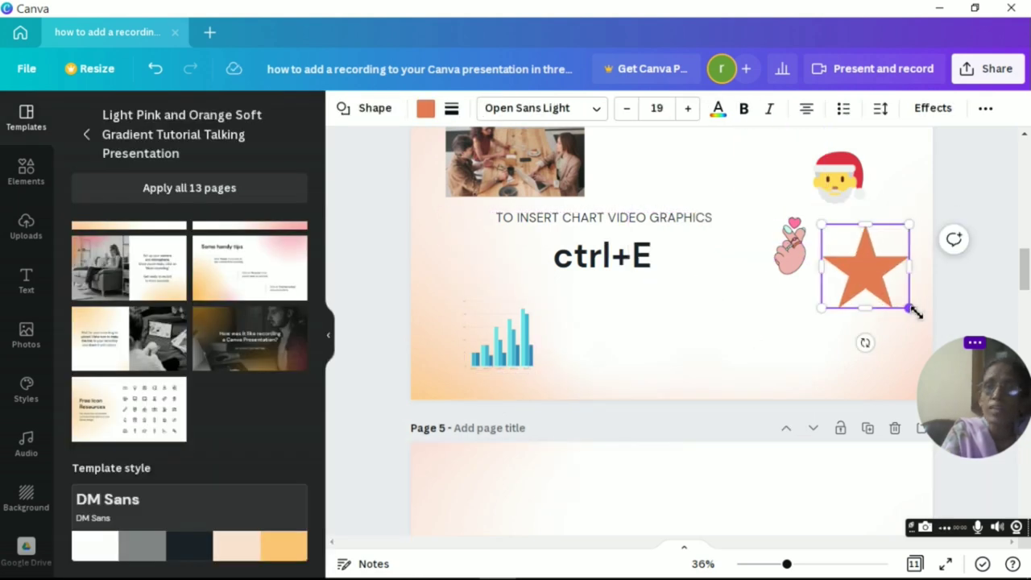
drag(910, 309, 867, 266)
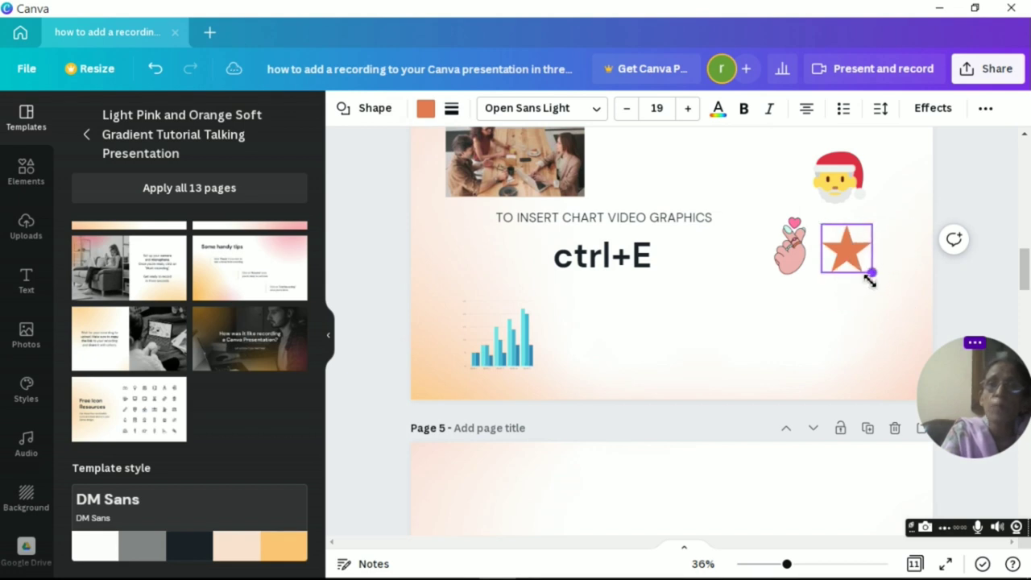
Step: Change the star's fill from orange to the pink-red document colour
click(718, 108)
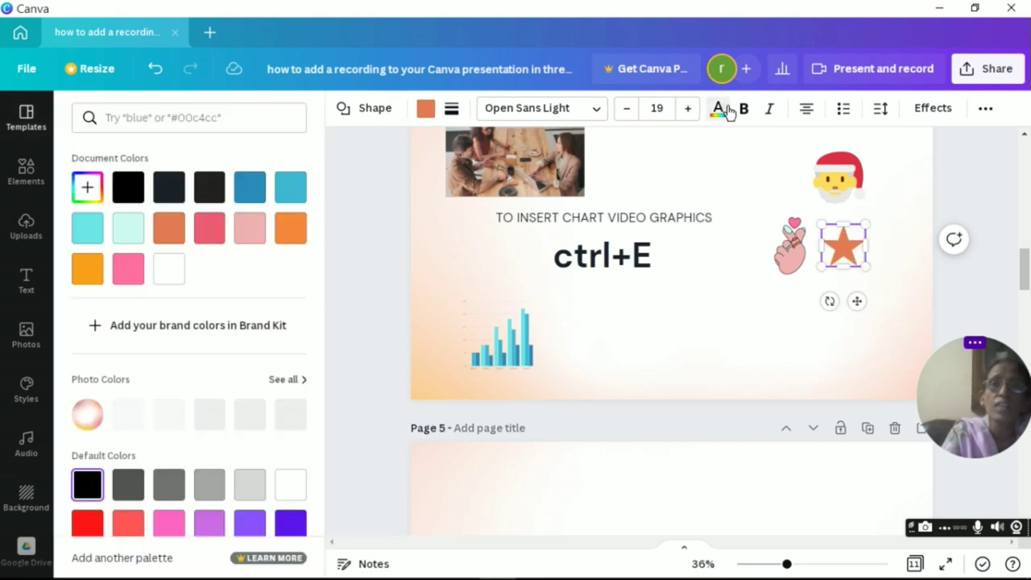
click(88, 274)
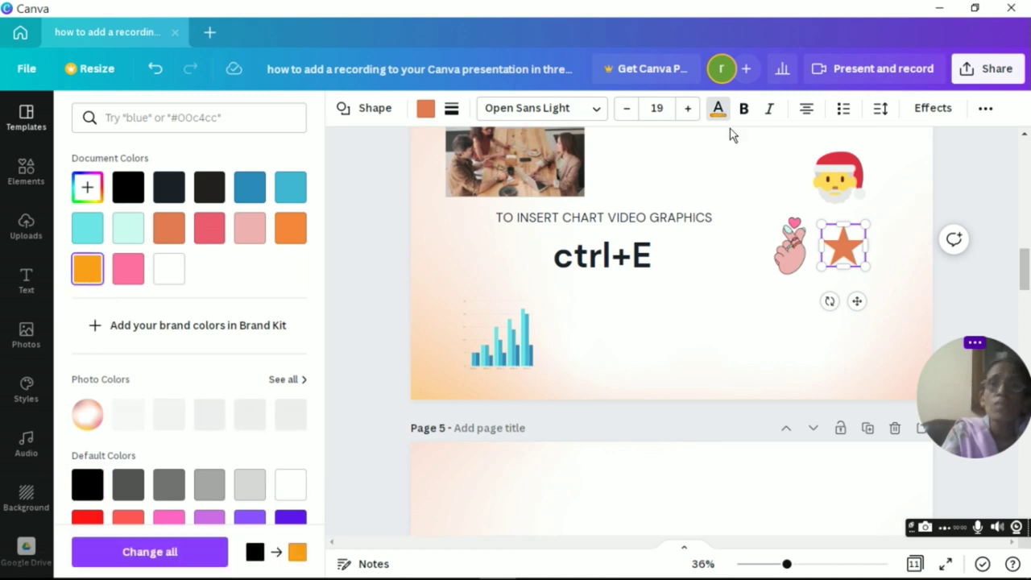
key(Escape)
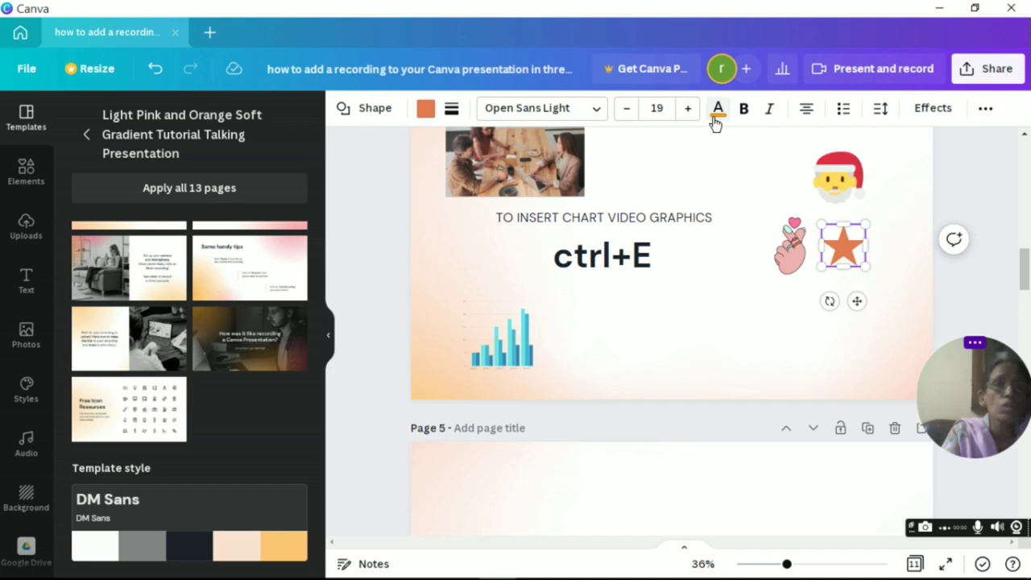
click(717, 116)
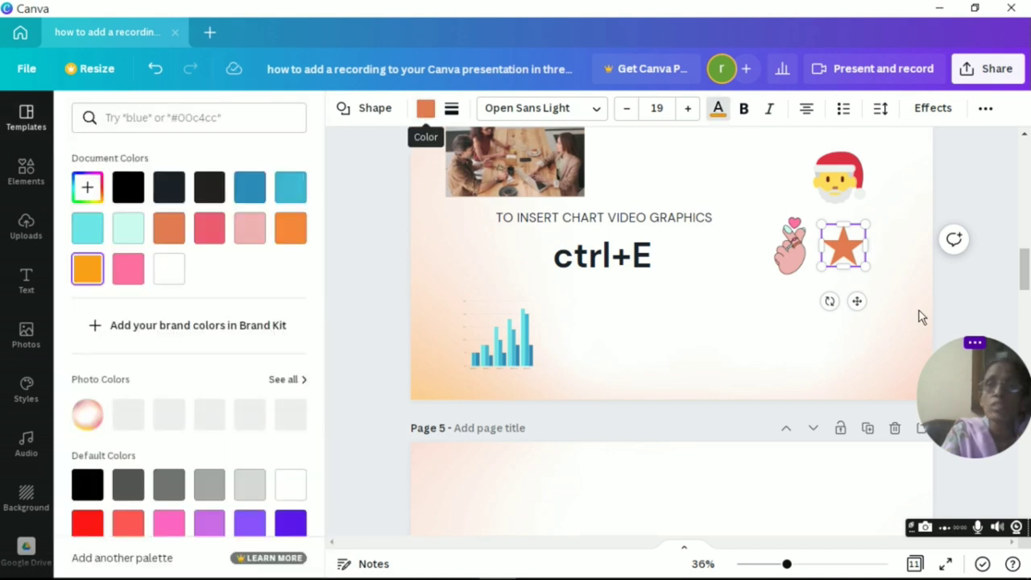
click(425, 113)
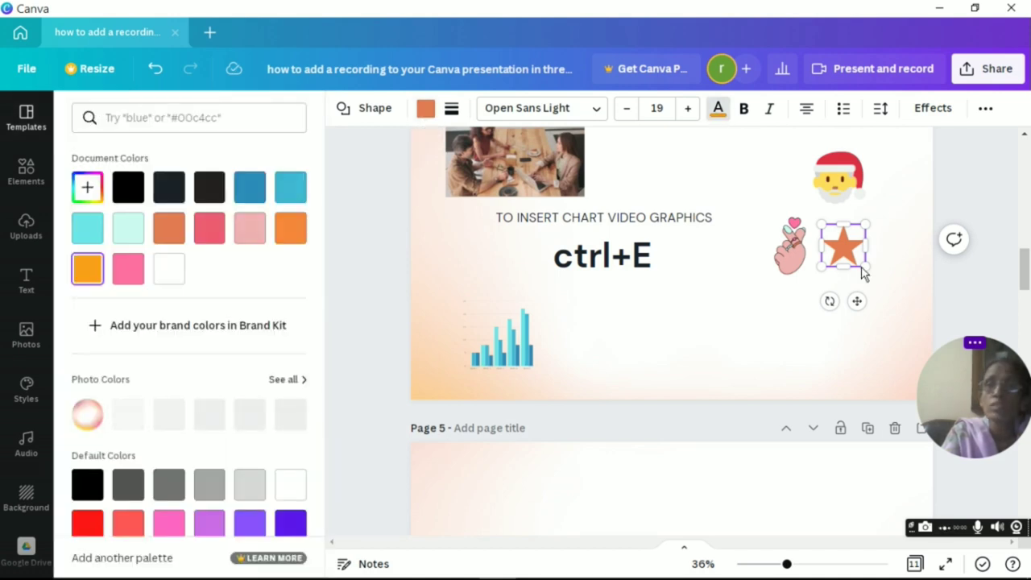
click(424, 114)
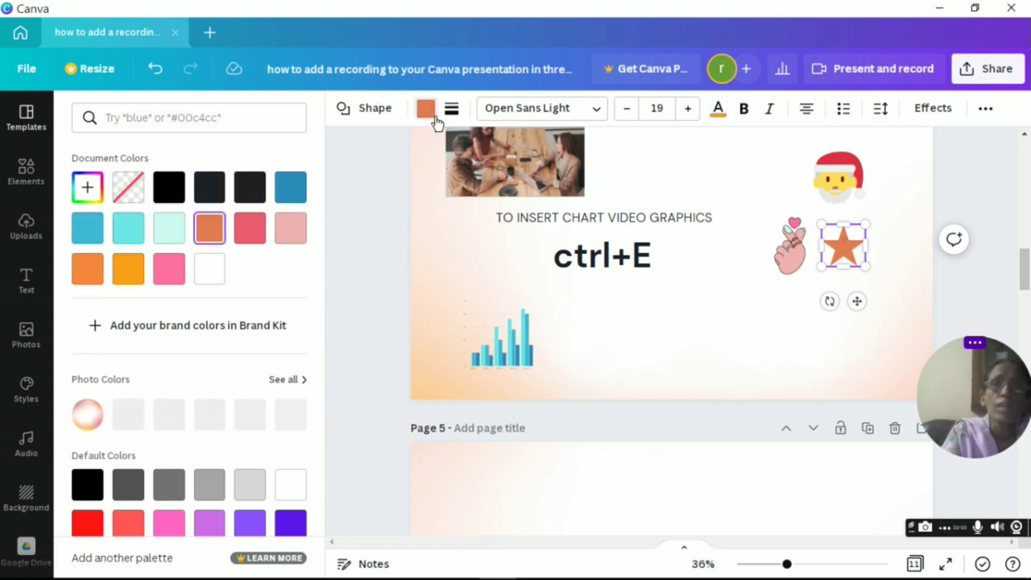
click(351, 114)
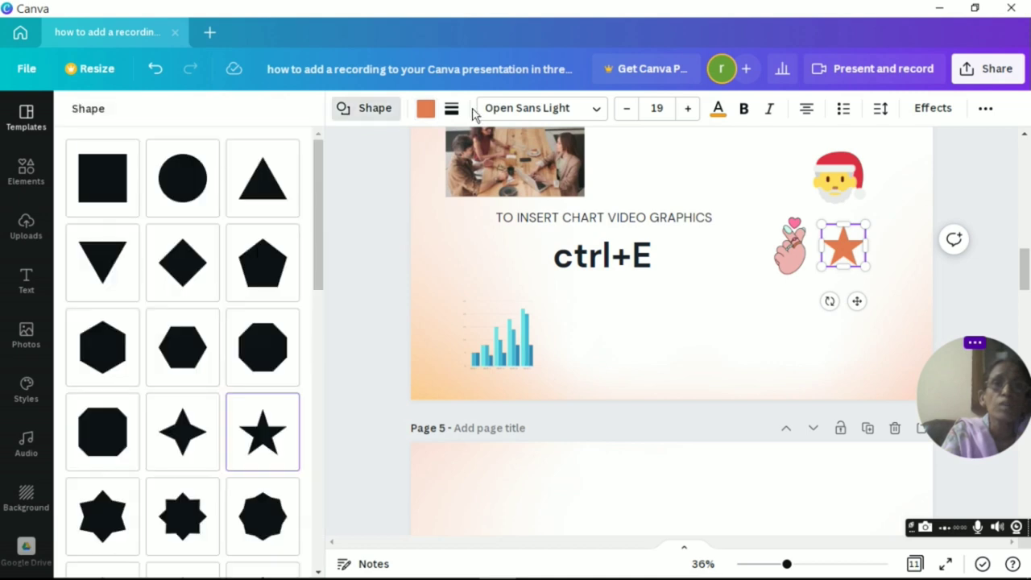
click(425, 110)
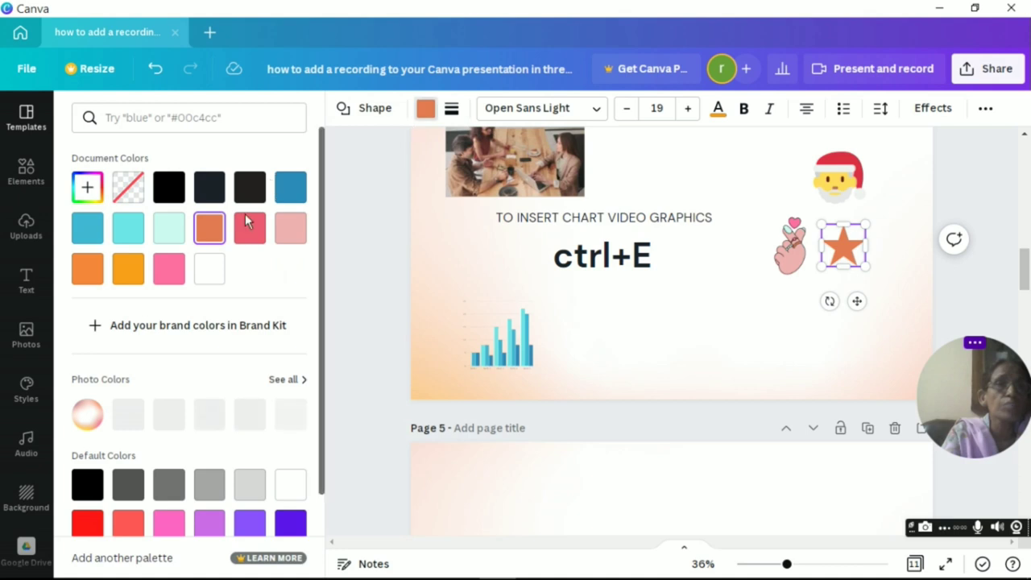
click(250, 234)
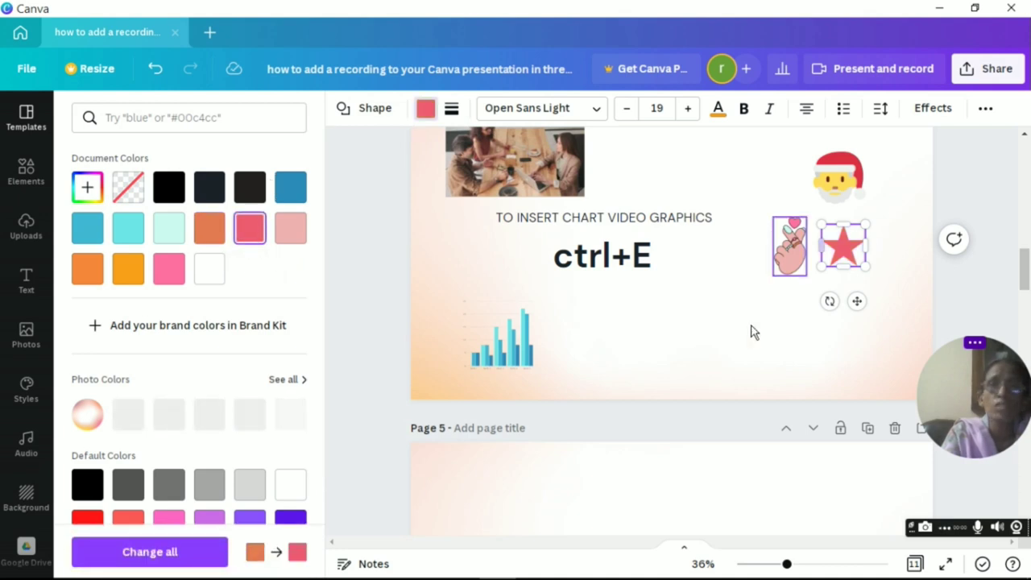
Step: Select the slide's background image and scroll through the reopened quick-insert list
key(slash)
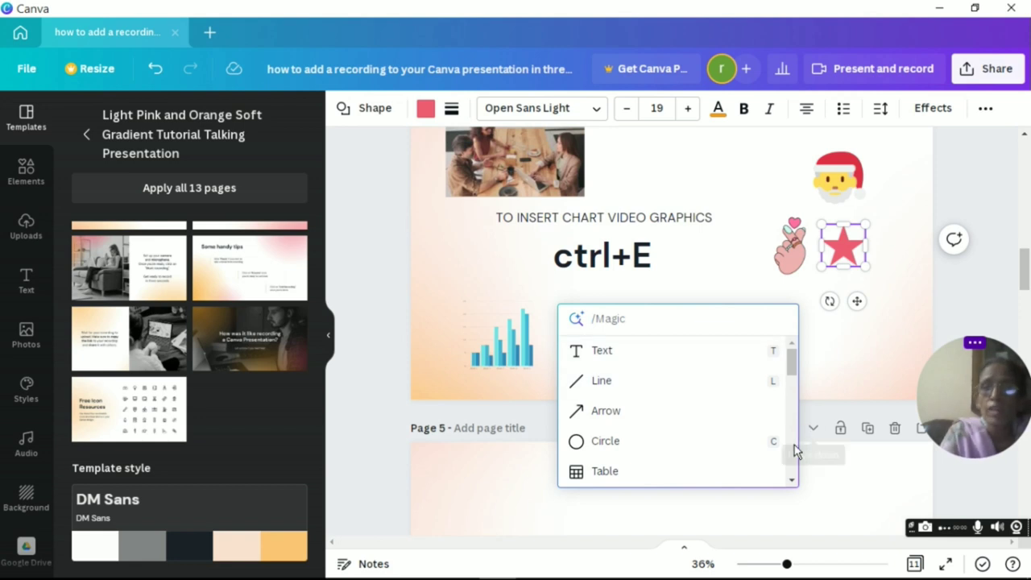
key(Escape)
click(785, 374)
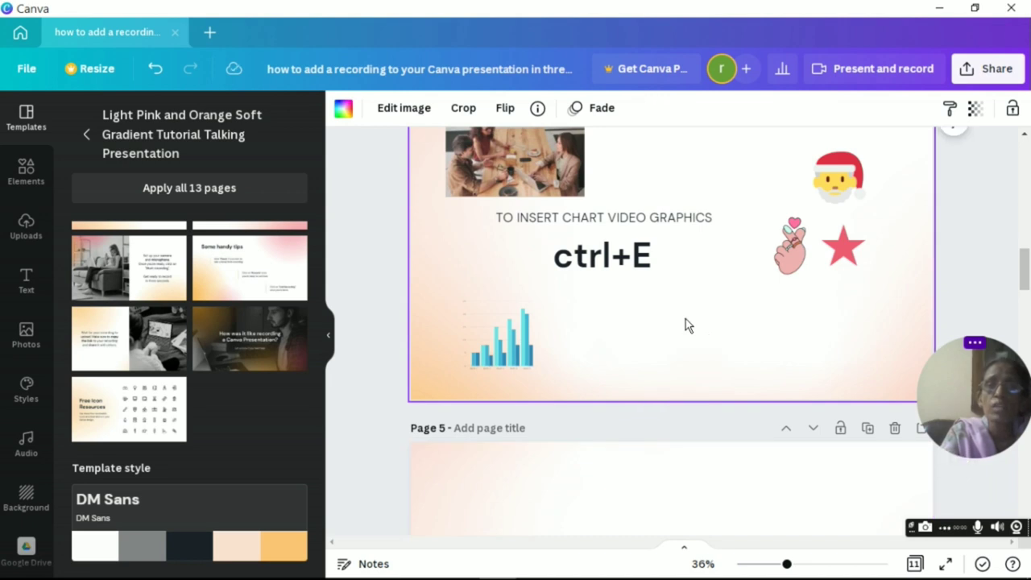
key(ctrl+e)
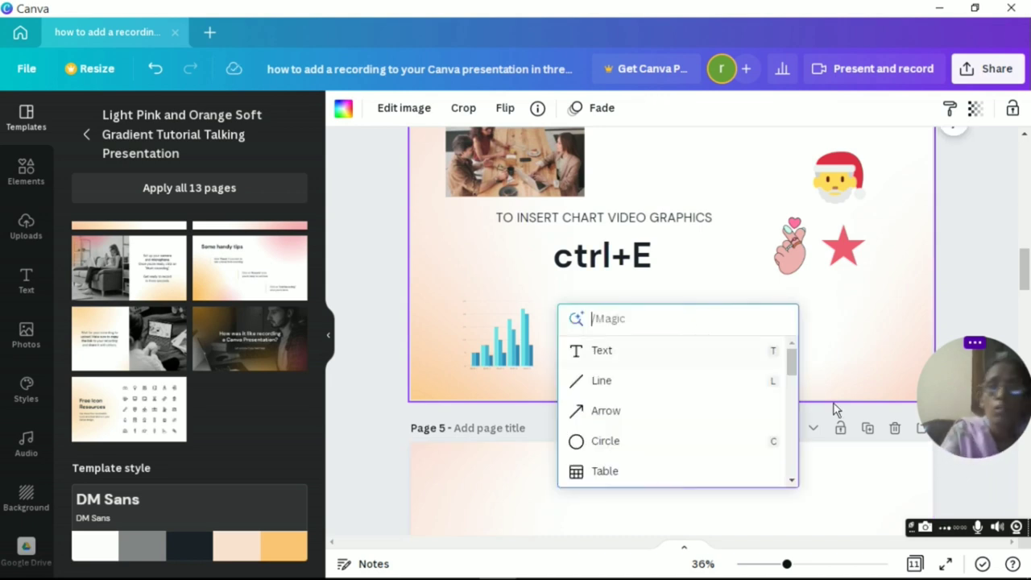
scroll(796, 448, down, 2)
scroll(796, 450, down, 1)
scroll(796, 450, down, 2)
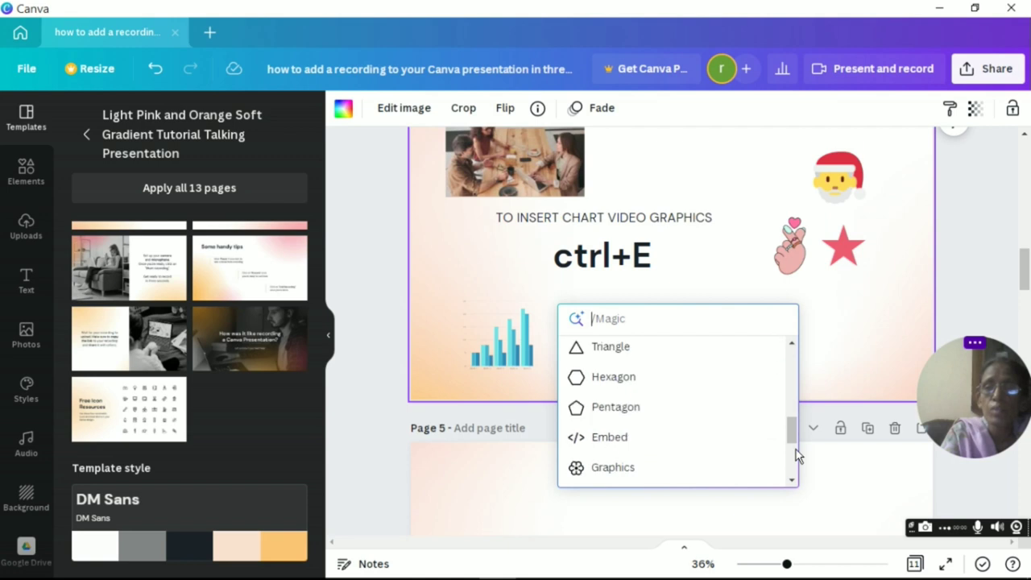
scroll(794, 456, down, 1)
scroll(793, 456, down, 1)
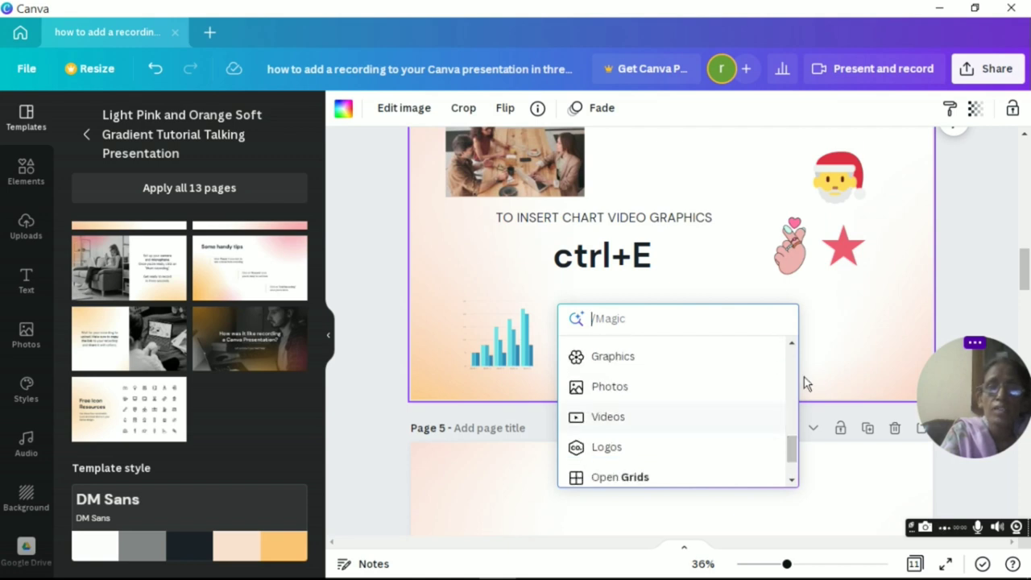
scroll(773, 379, up, 3)
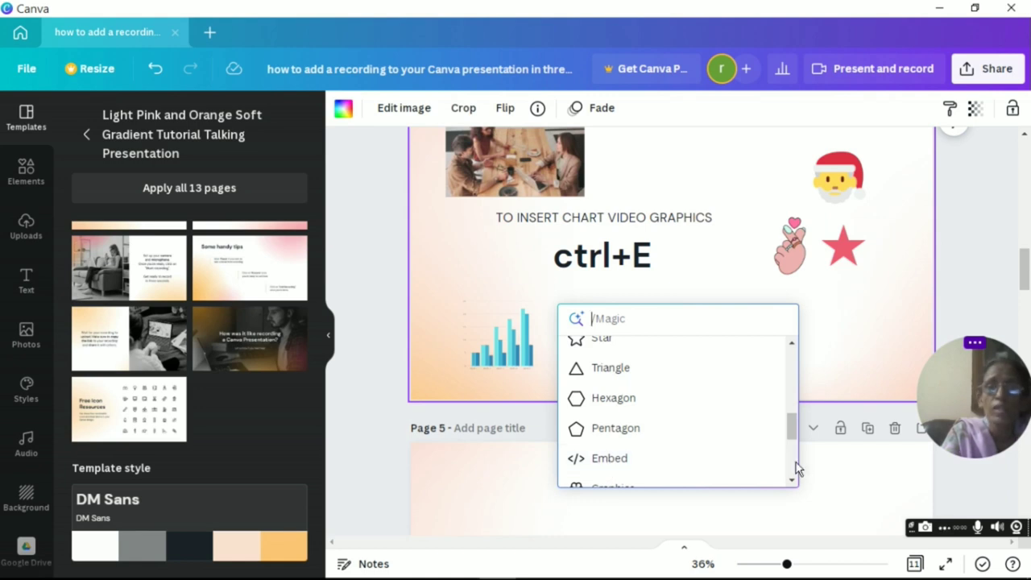
scroll(796, 468, down, 3)
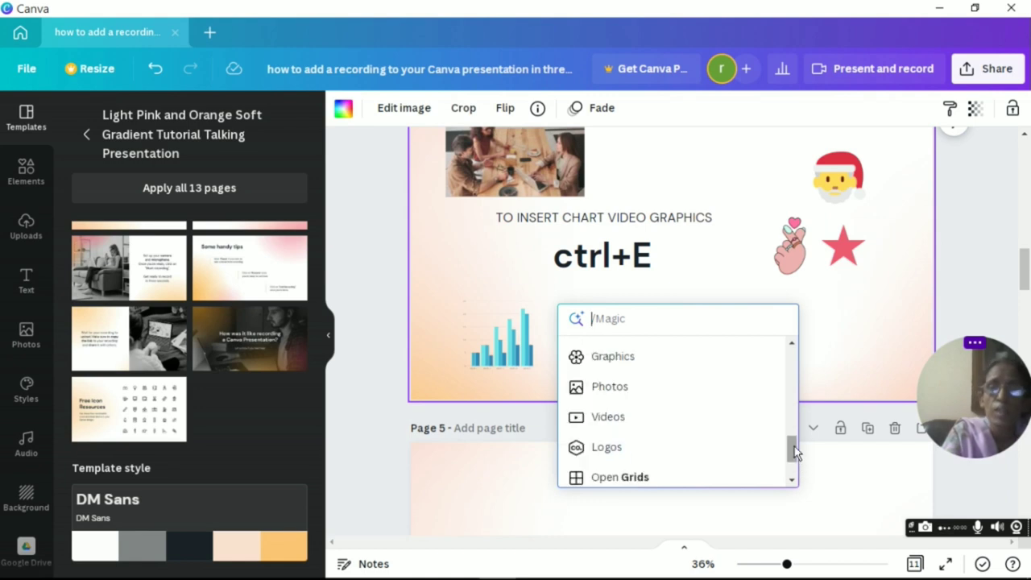
Step: Browse stock videos without inserting any, then double-click the background image to crop it
drag(796, 458, 795, 475)
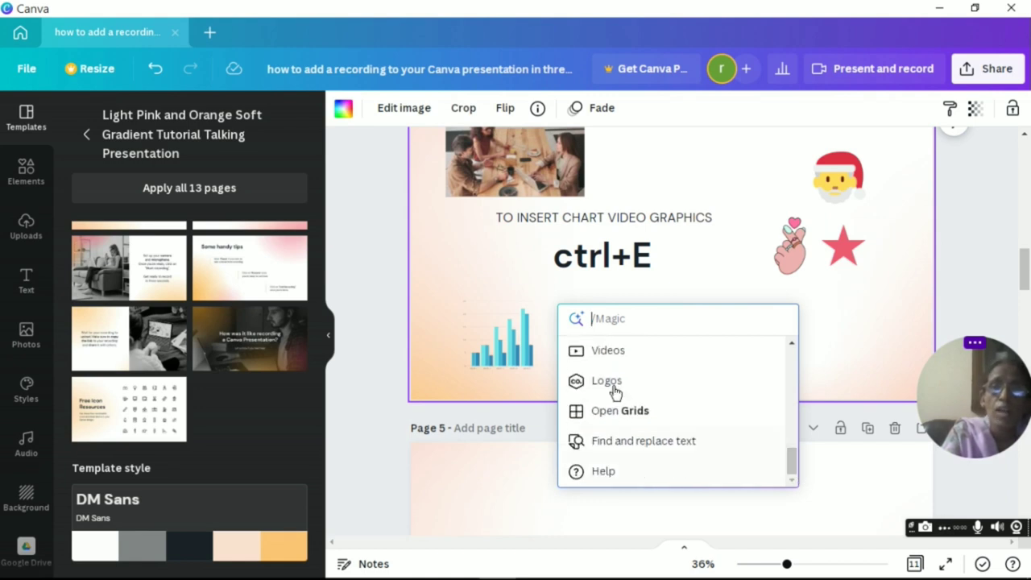
click(596, 351)
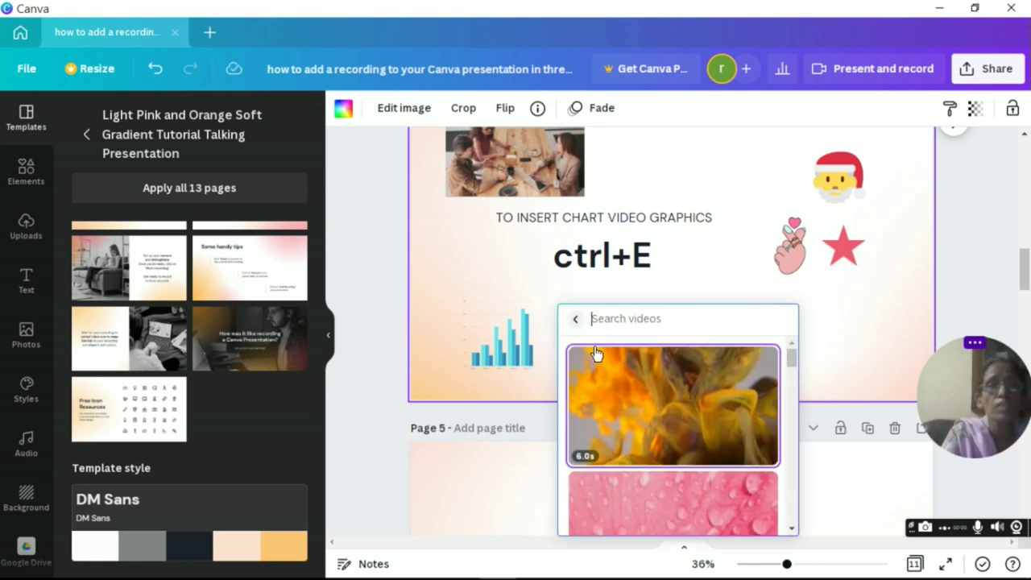
scroll(795, 431, down, 1)
scroll(795, 431, down, 3)
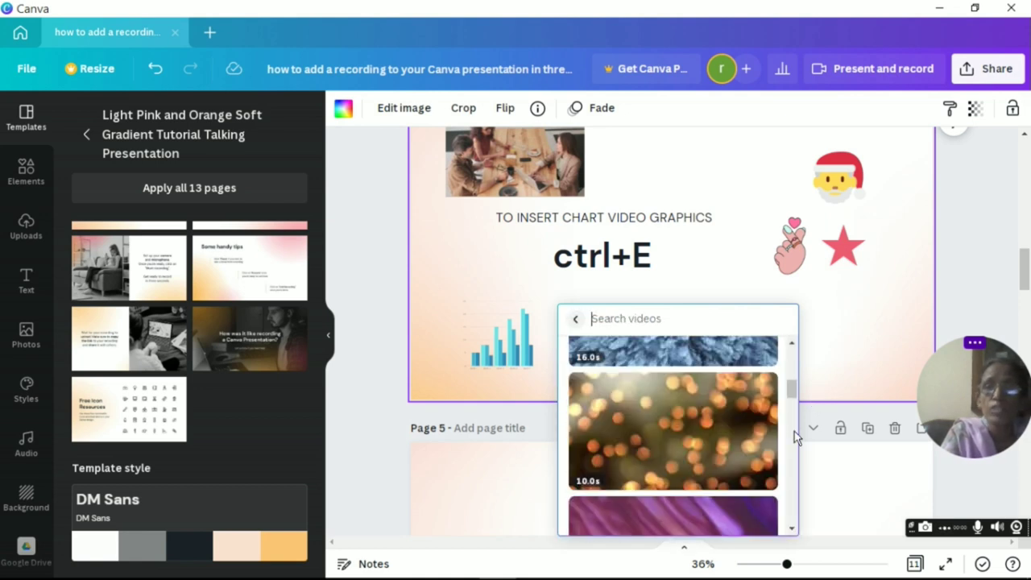
click(799, 428)
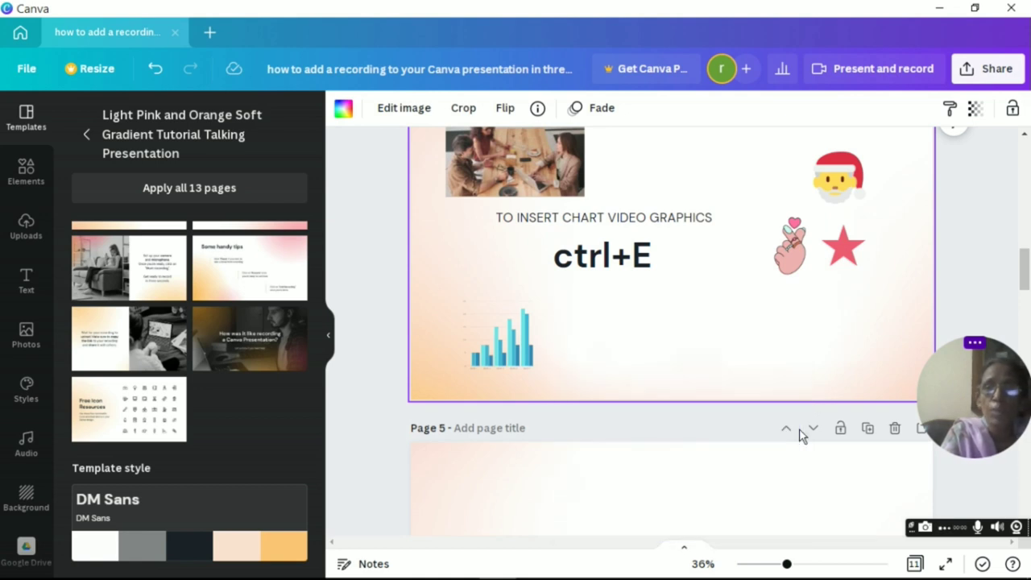
double_click(659, 348)
Step: Open the stock Videos library from the quick-insert list
key(slash)
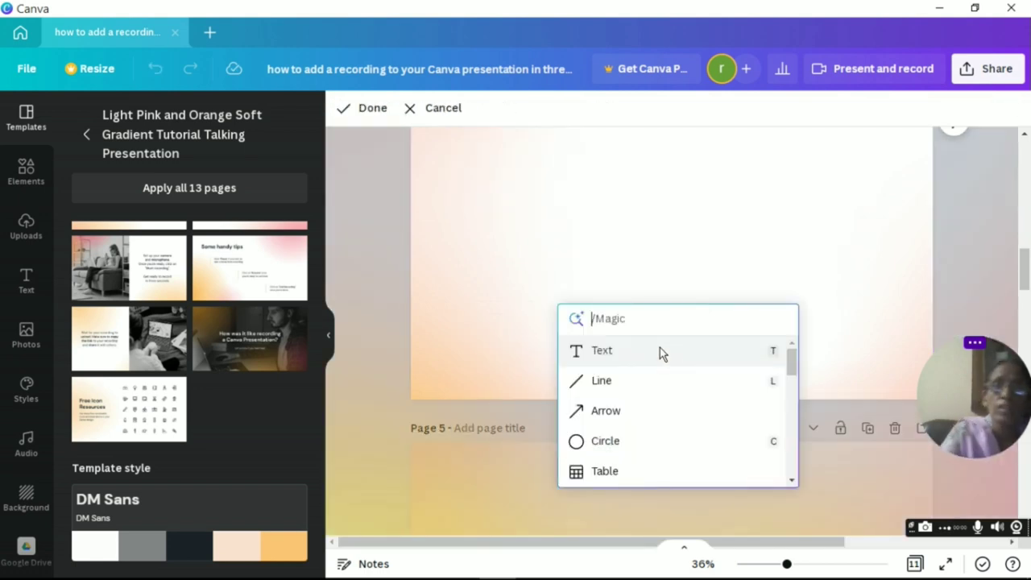
scroll(792, 418, down, 1)
scroll(793, 418, down, 3)
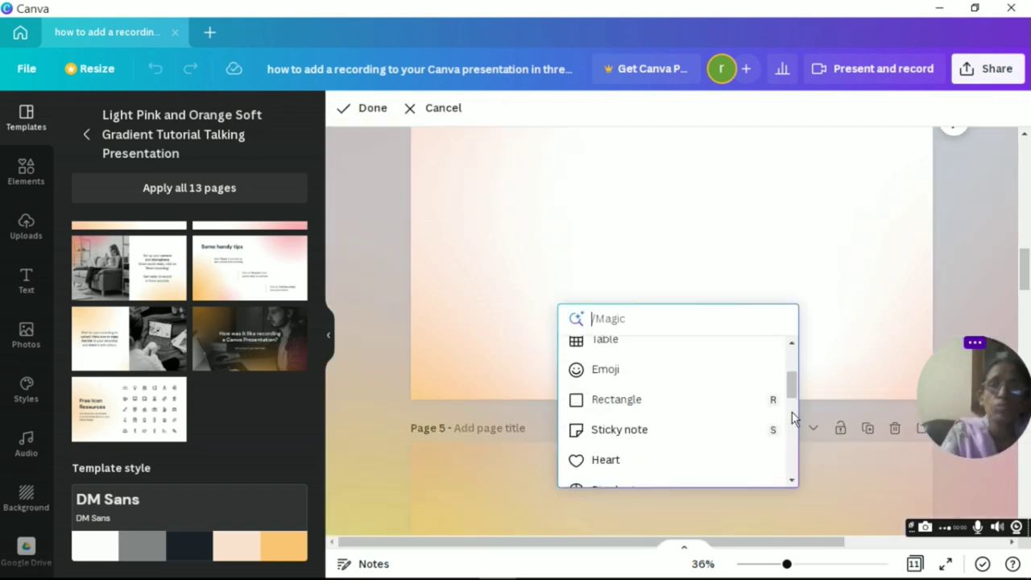
scroll(792, 407, down, 3)
scroll(793, 411, down, 1)
scroll(798, 435, down, 3)
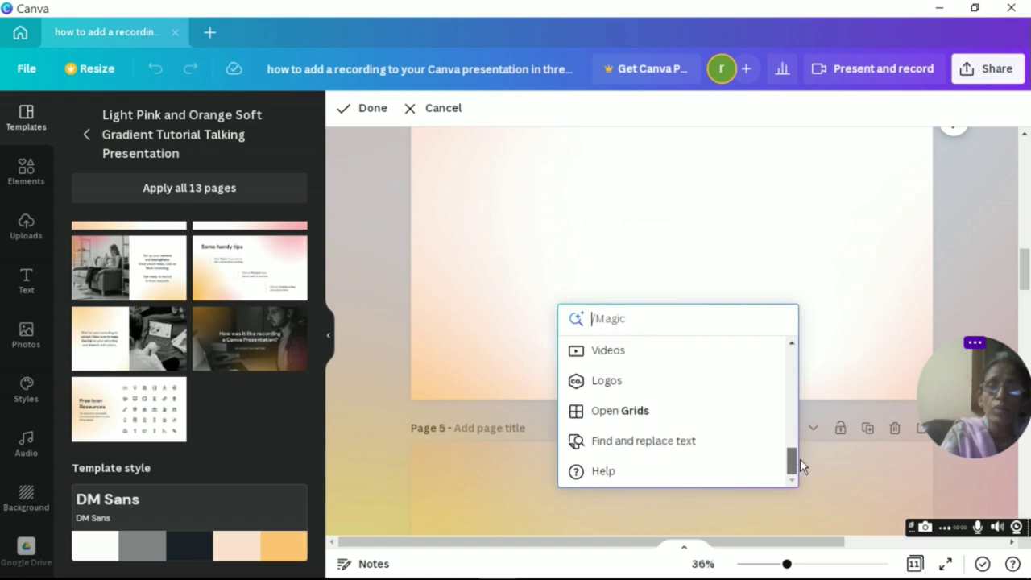
click(594, 353)
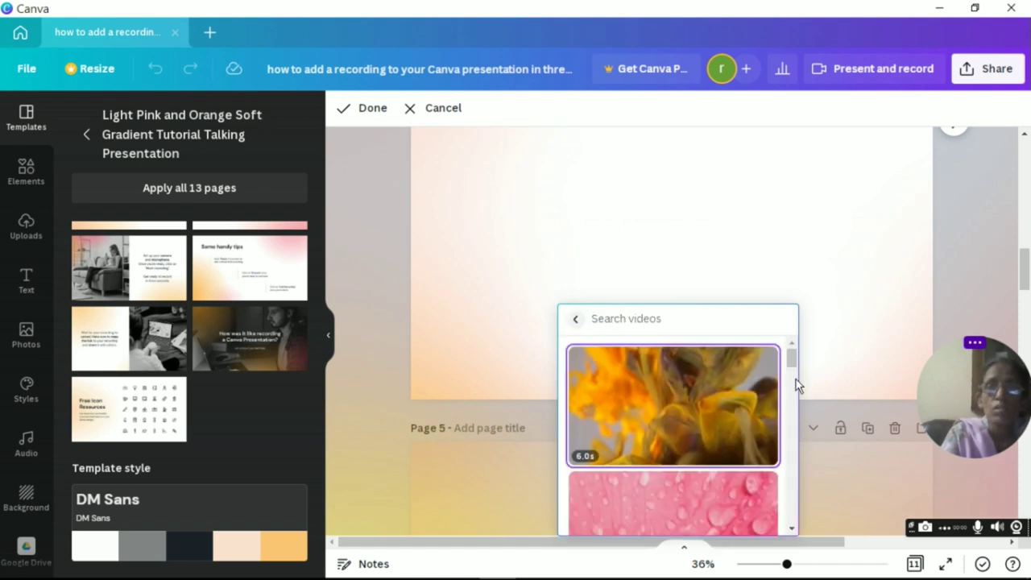
Step: Insert the lake-and-fountain video and shrink it into the slide's lower-right corner
scroll(796, 425, down, 2)
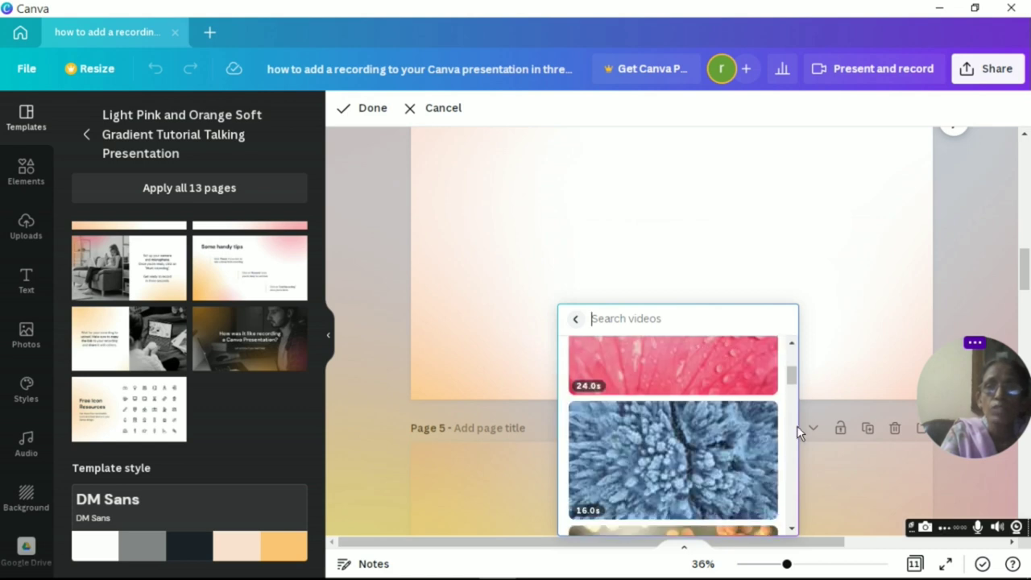
scroll(797, 425, down, 2)
scroll(797, 426, down, 2)
scroll(794, 421, down, 1)
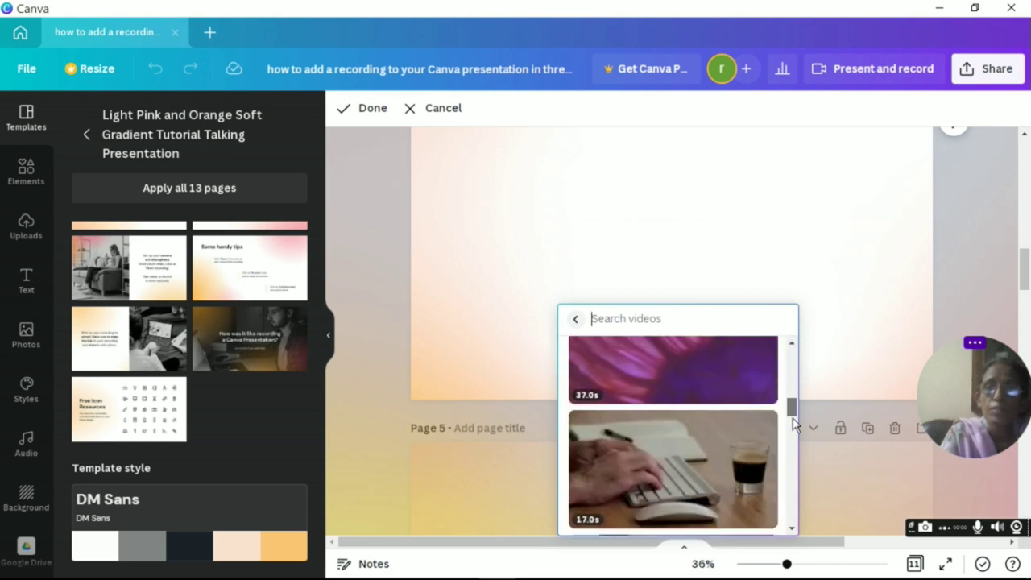
scroll(794, 427, down, 1)
scroll(794, 432, down, 1)
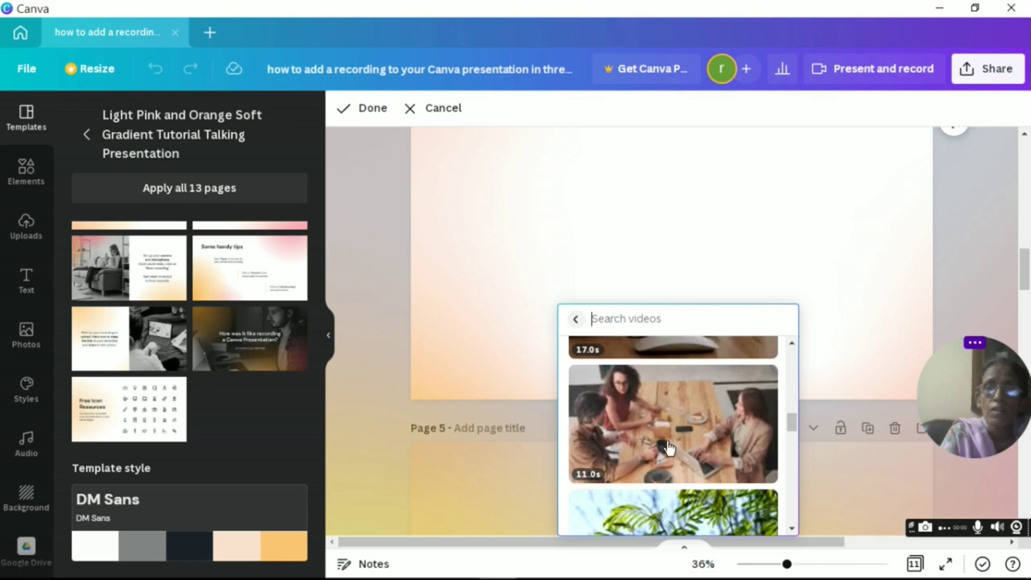
scroll(797, 473, down, 2)
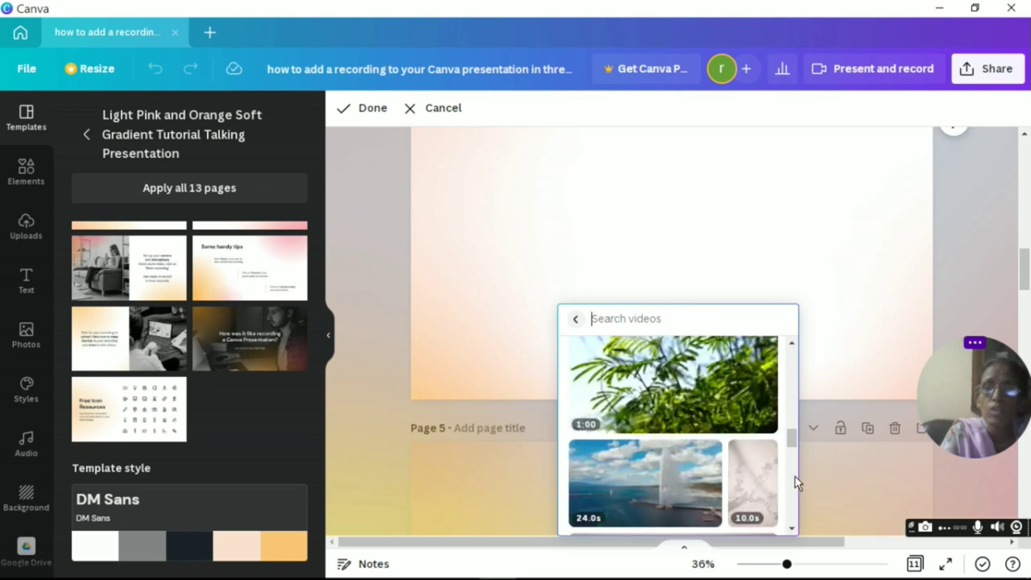
click(633, 488)
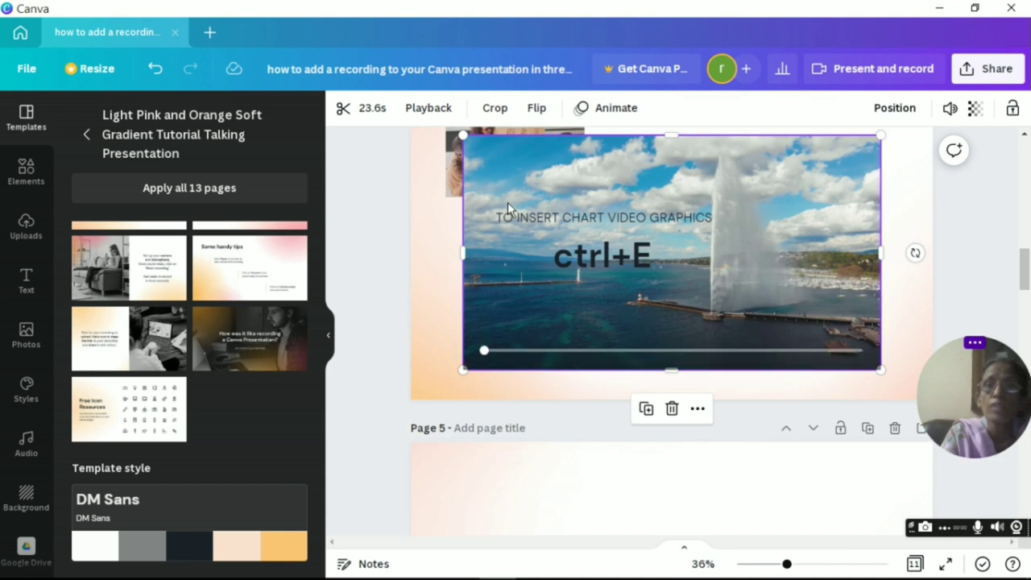
drag(465, 147, 777, 281)
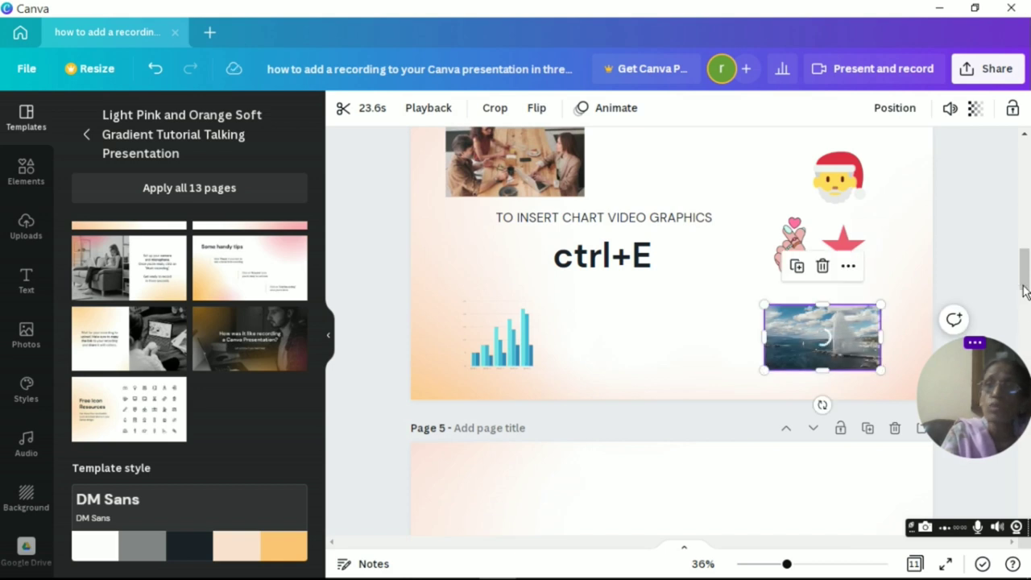
mouse_move(1024, 280)
mouse_down()
mouse_move(1026, 315)
mouse_move(1023, 286)
mouse_up()
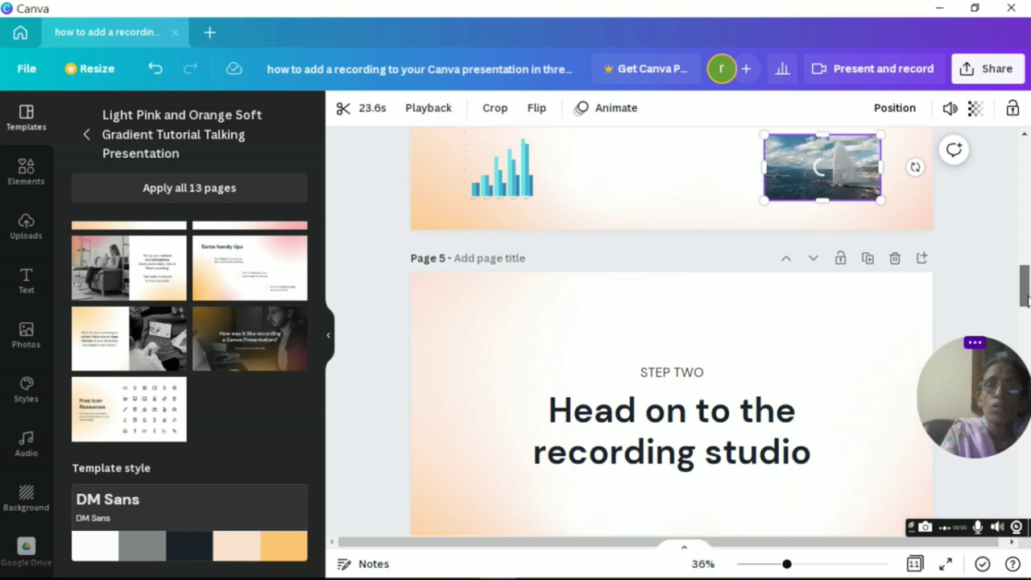
click(915, 388)
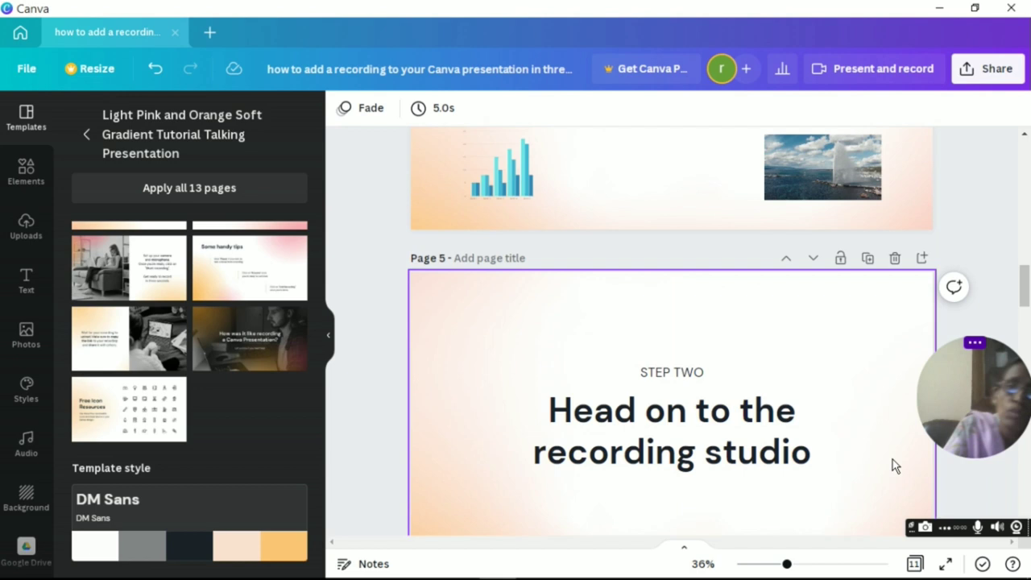
click(596, 191)
key(slash)
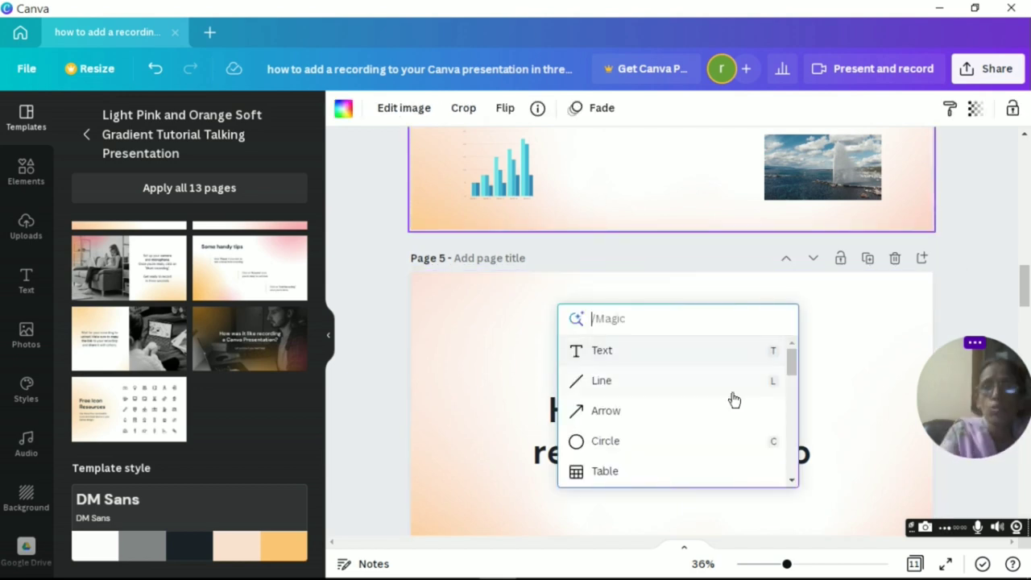
scroll(796, 409, down, 3)
drag(795, 409, 802, 477)
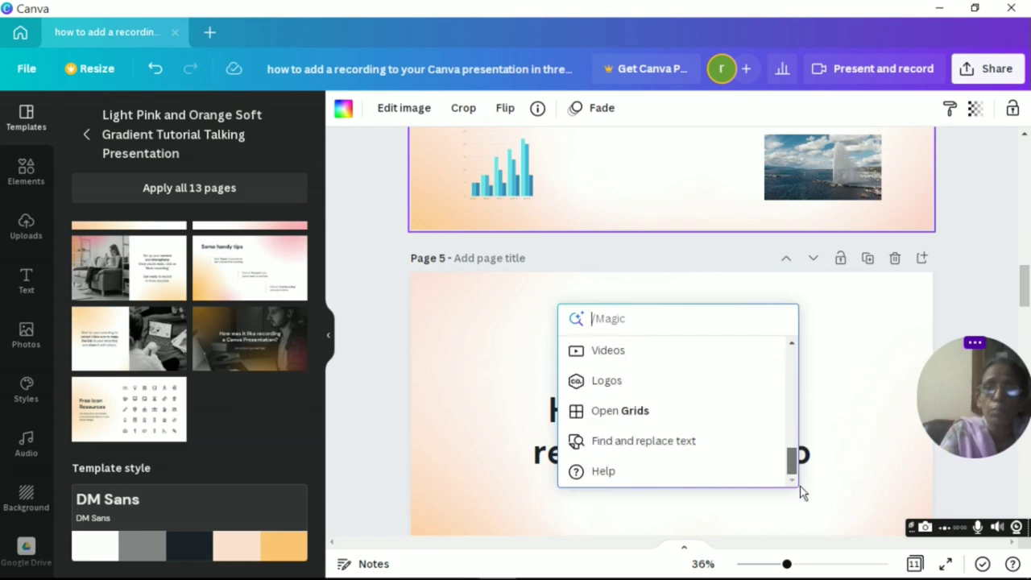
click(637, 449)
text(c)
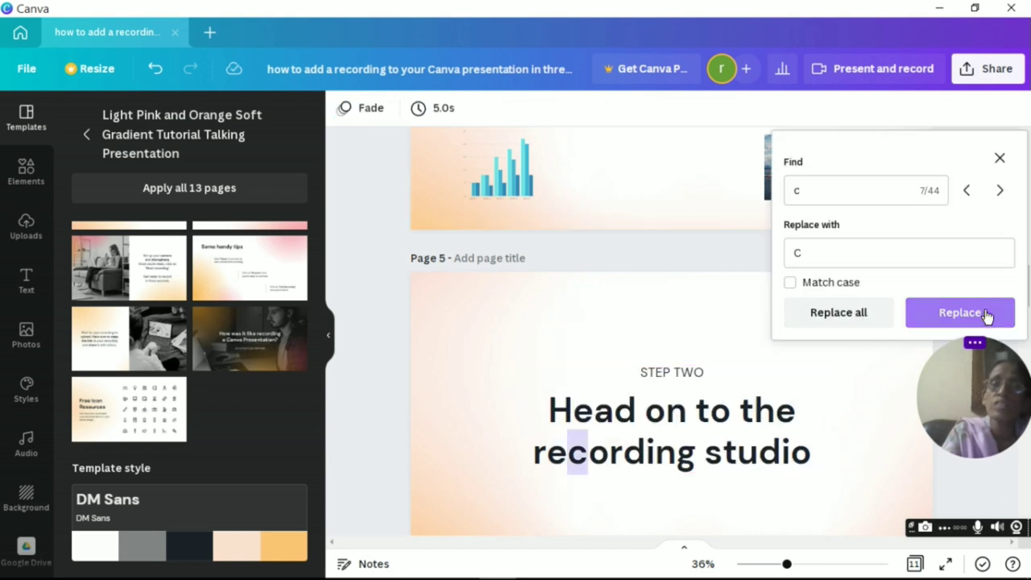
click(999, 158)
scroll(1027, 167, up, 4)
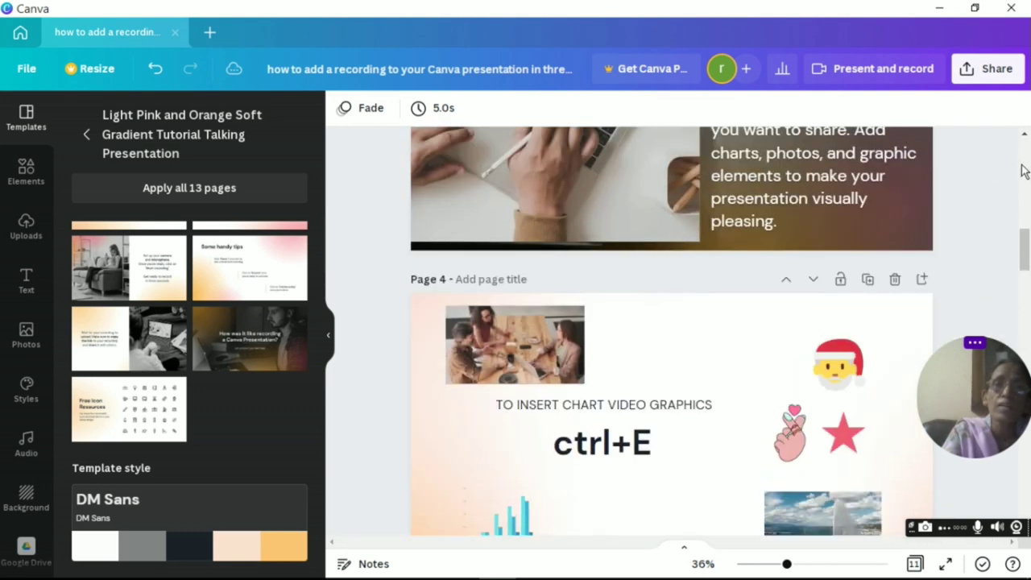
click(578, 461)
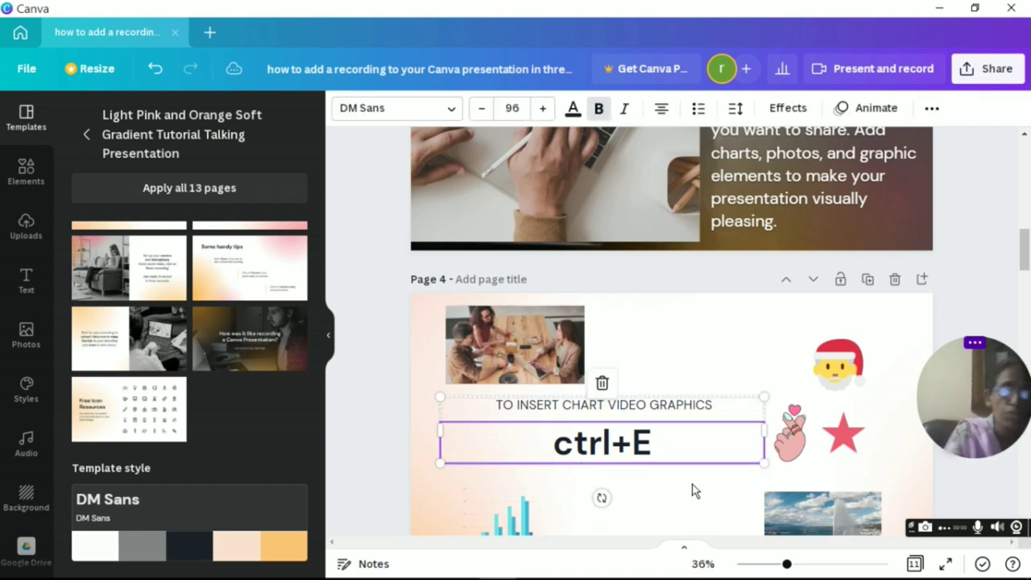
key(ctrl+e)
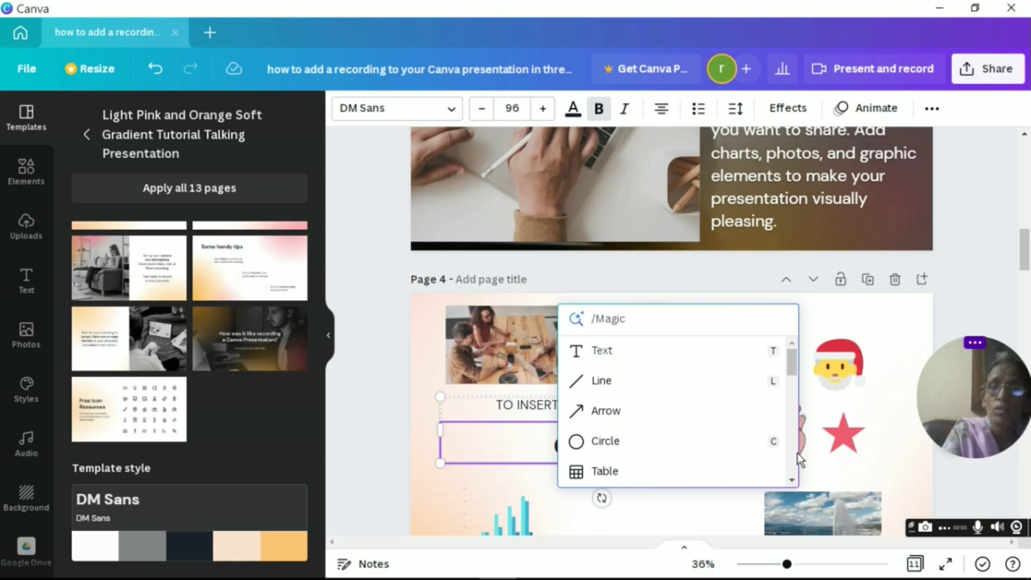
scroll(796, 458, down, 5)
scroll(796, 459, down, 1)
scroll(797, 466, down, 5)
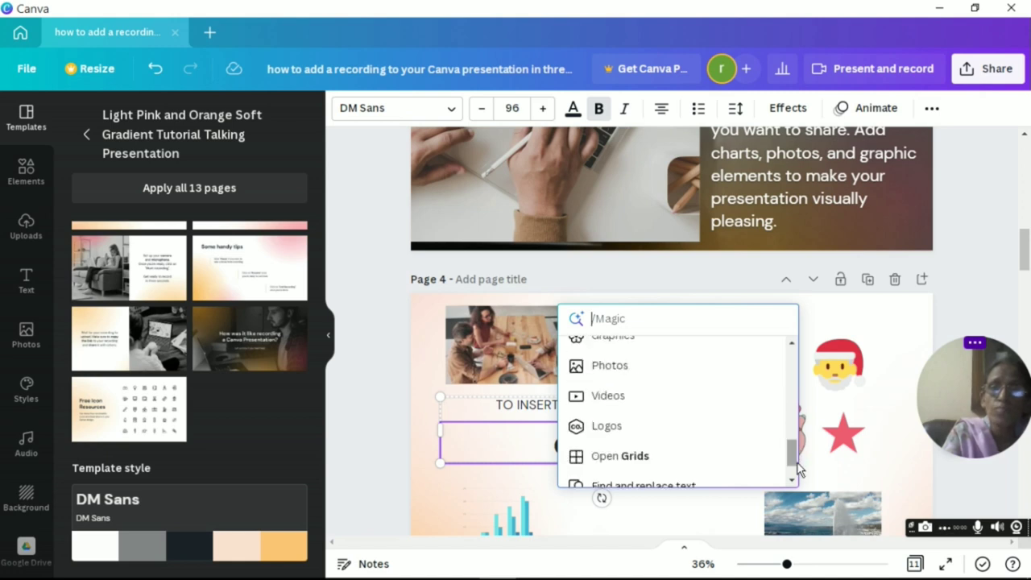
scroll(797, 475, down, 2)
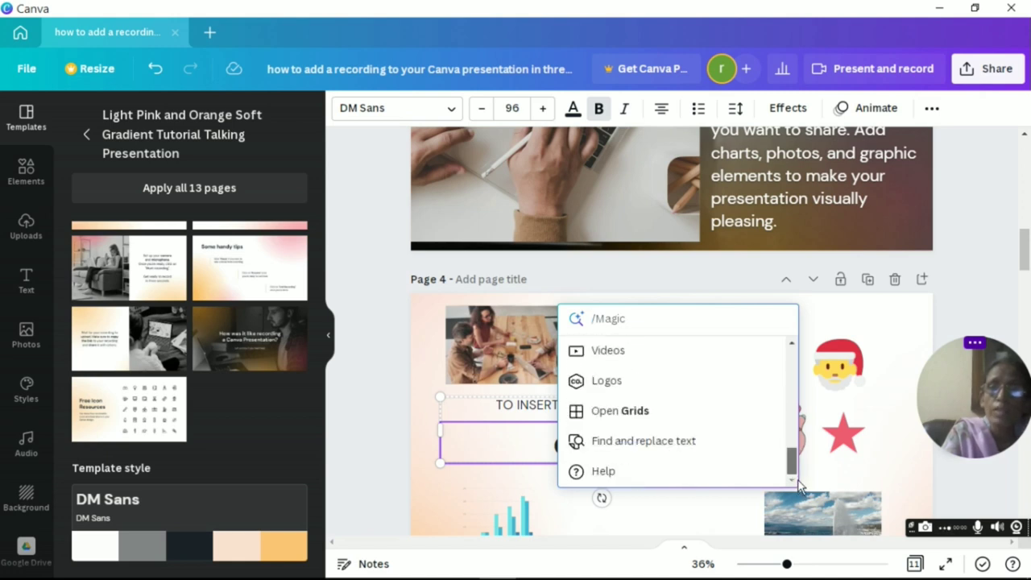
click(663, 442)
text(C)
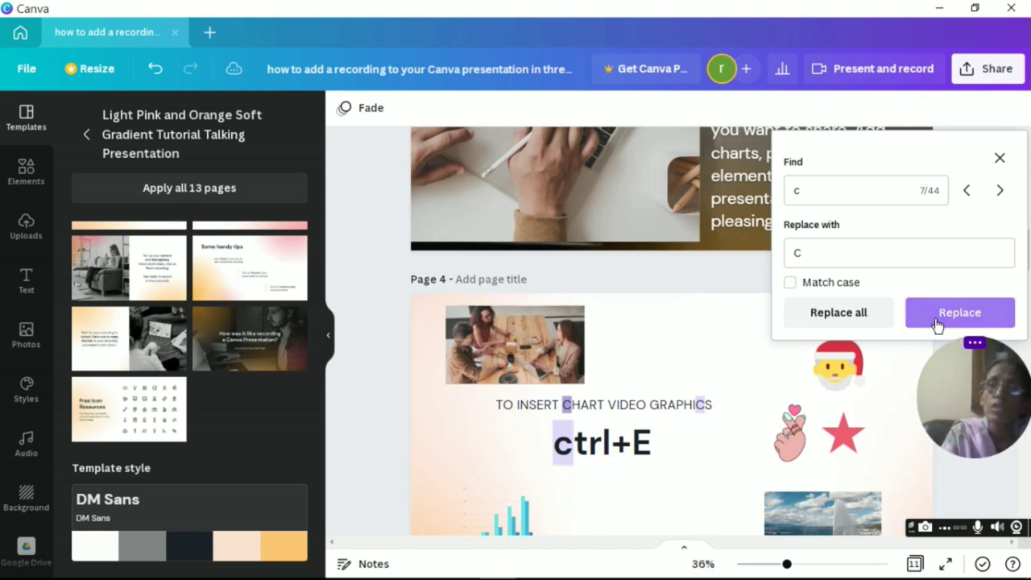
click(742, 497)
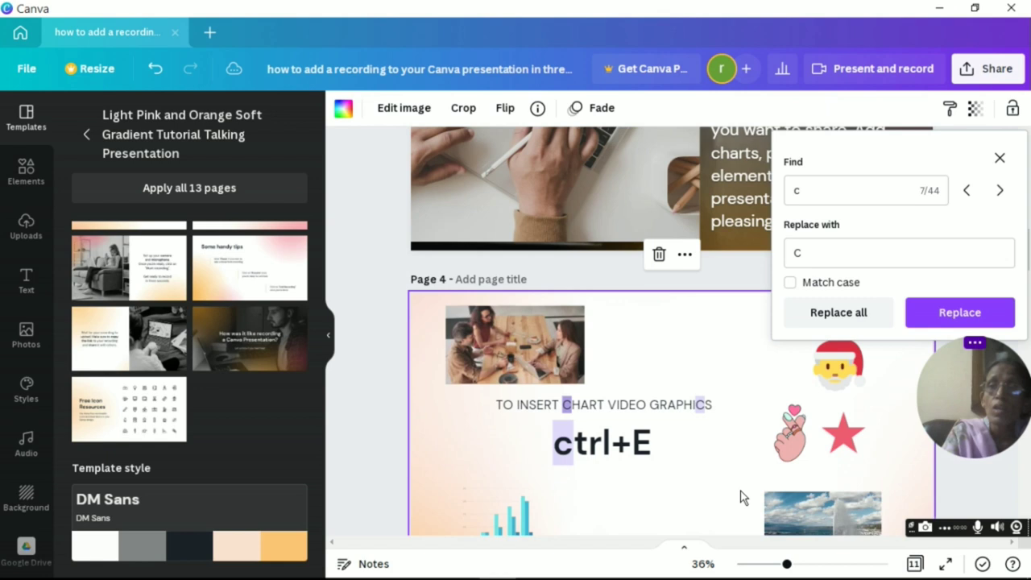
key(Escape)
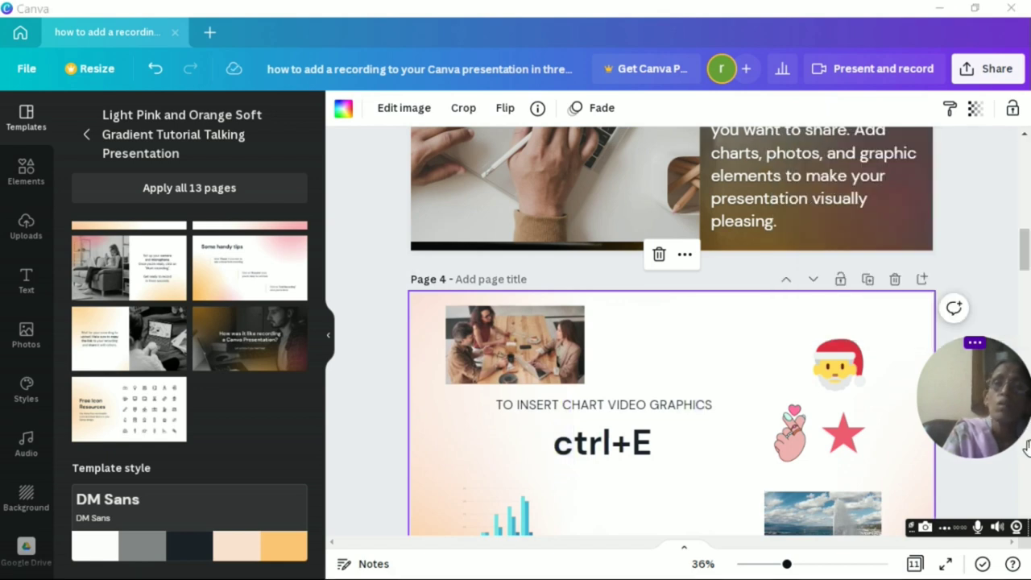
click(582, 469)
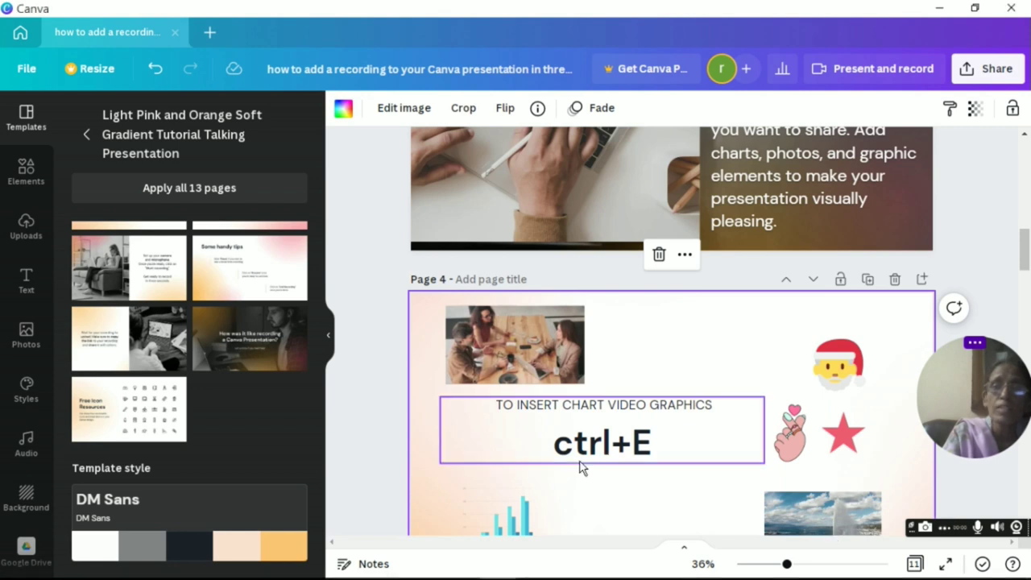
click(583, 459)
scroll(1027, 301, down, 2)
scroll(1027, 301, down, 3)
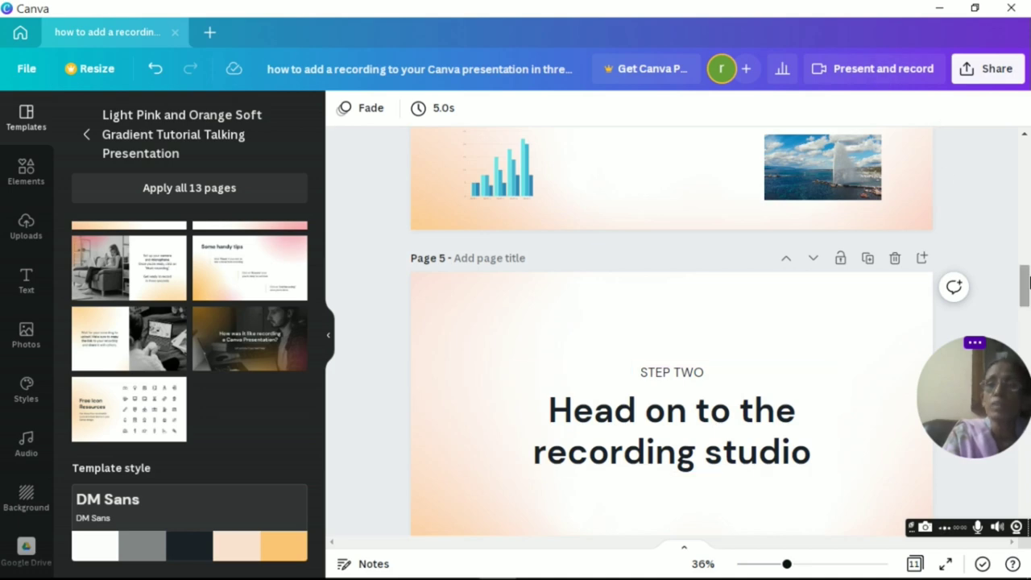
drag(1024, 286, 1028, 322)
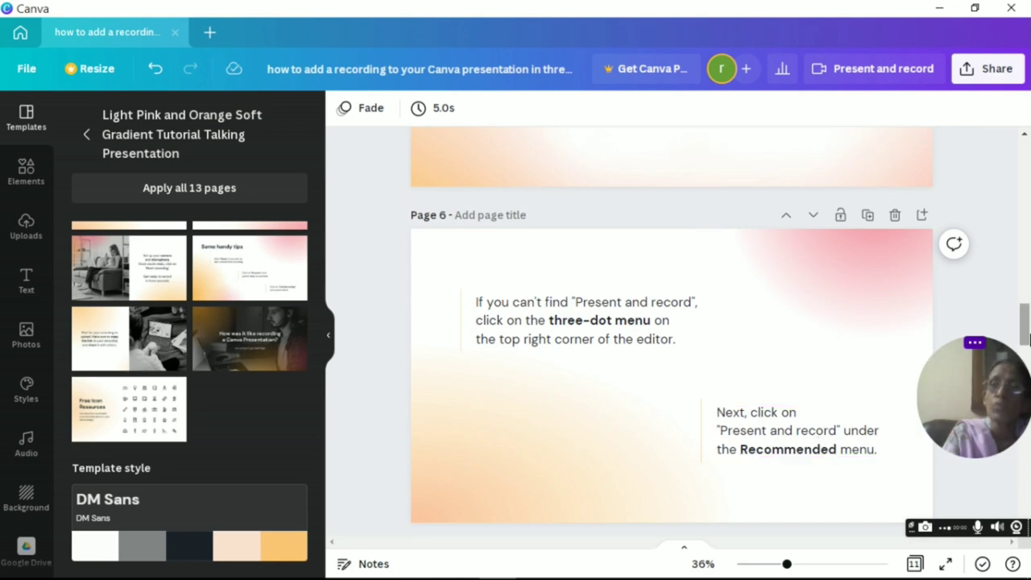
drag(1027, 338, 1028, 391)
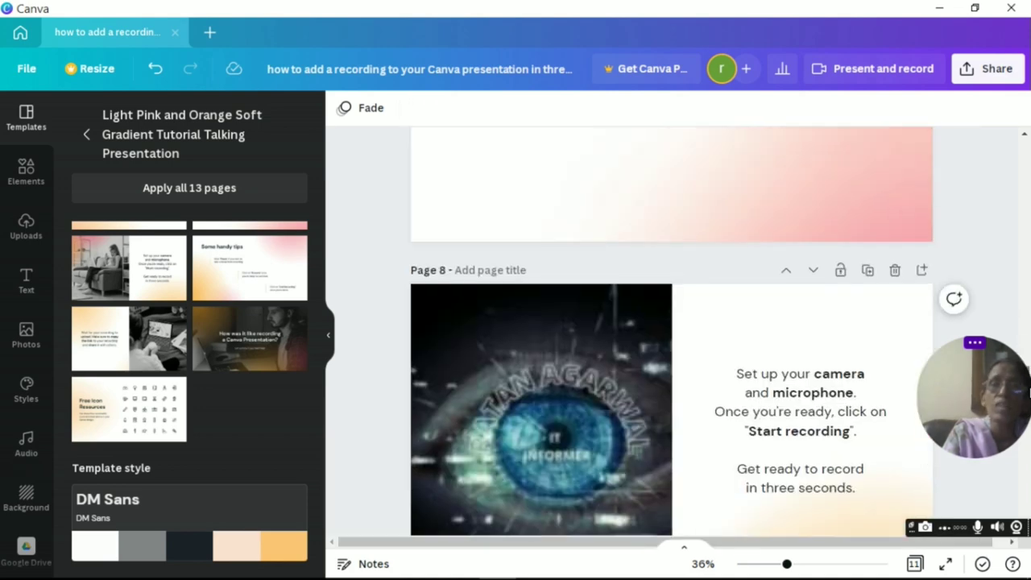
scroll(672, 362, up, 4)
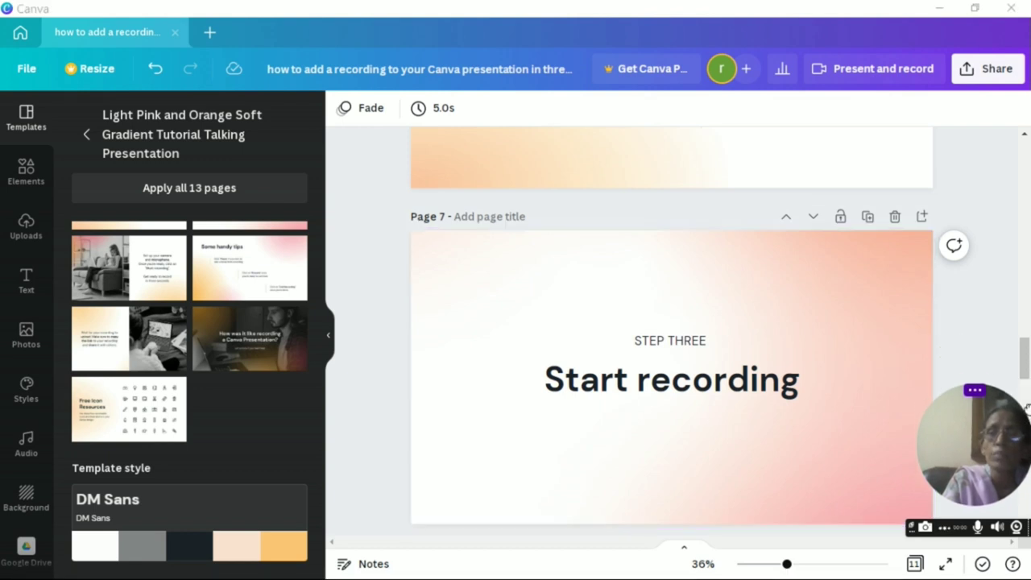
drag(1028, 407, 941, 398)
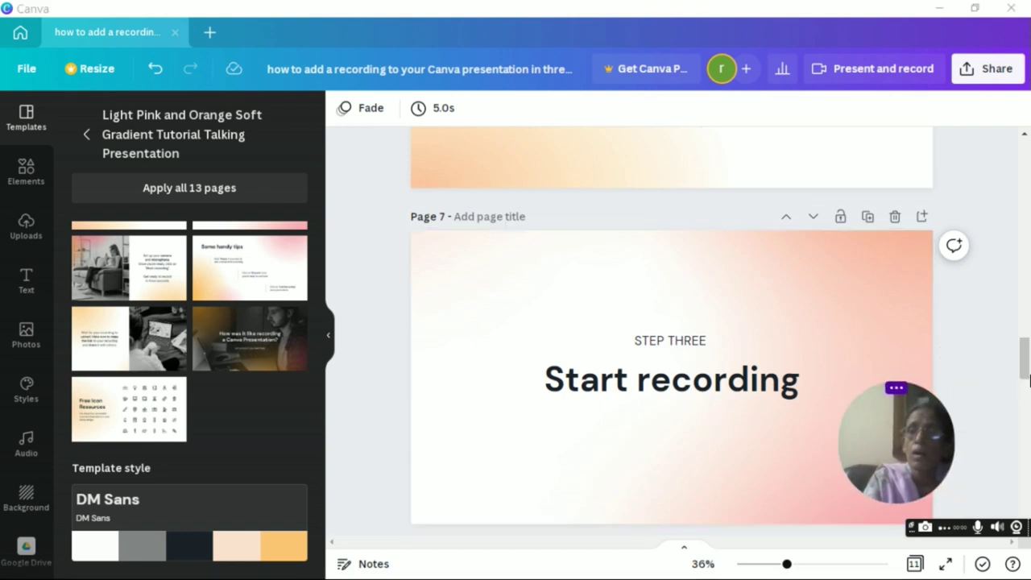
drag(1028, 378, 1028, 407)
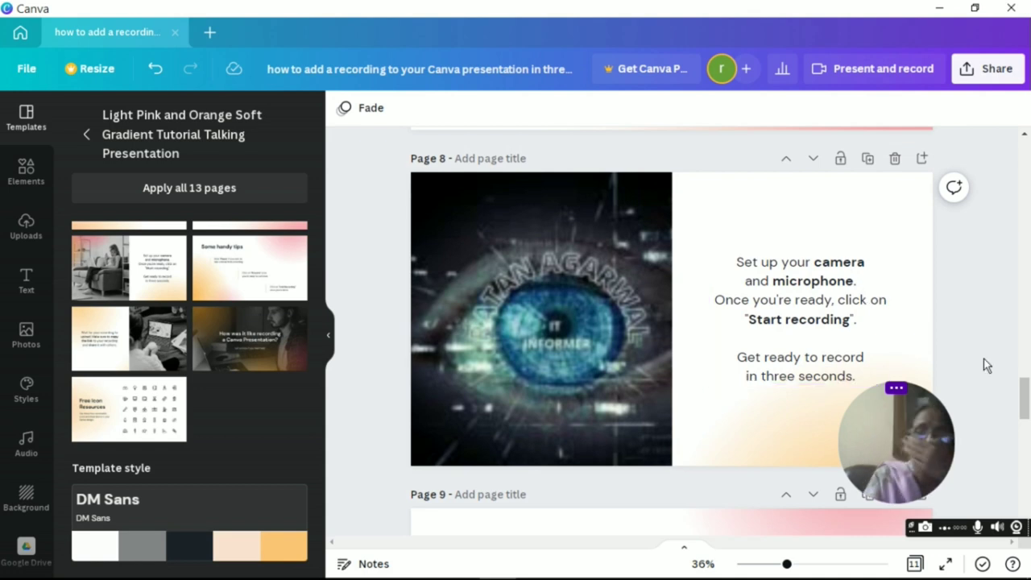
mouse_move(1027, 415)
mouse_down()
mouse_move(1027, 458)
mouse_move(1025, 448)
mouse_up()
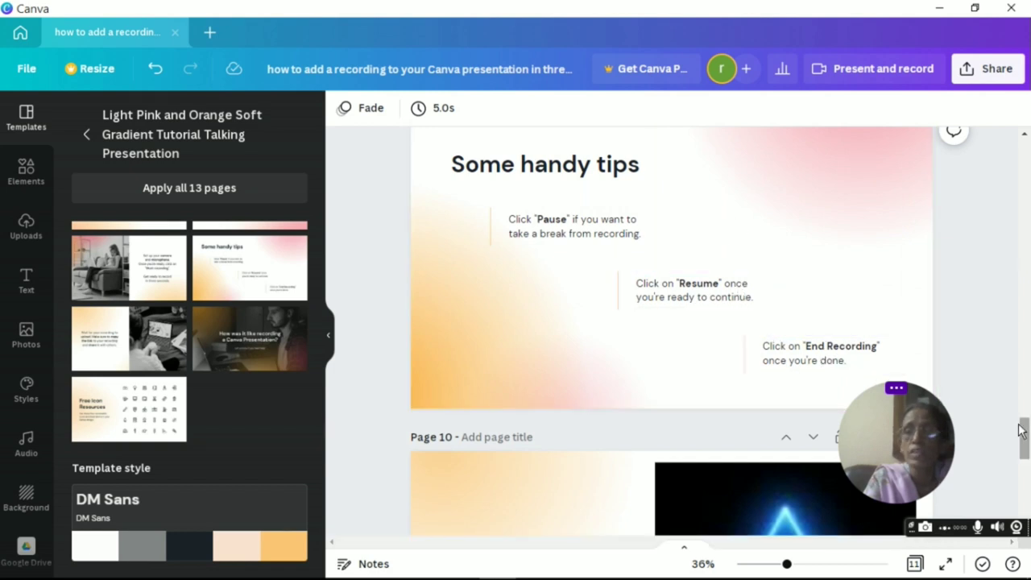
drag(929, 420, 992, 275)
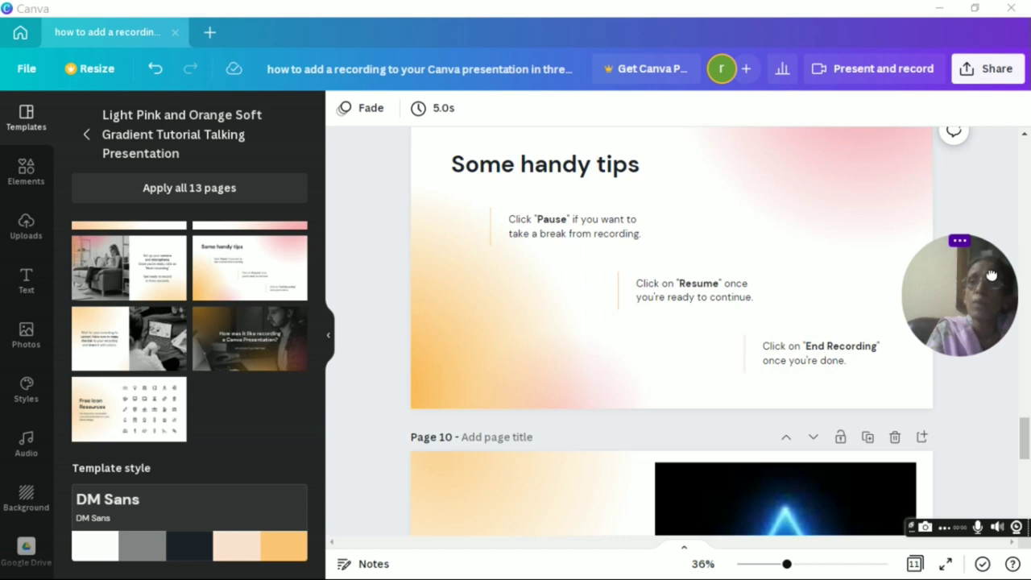
drag(1025, 447, 1027, 482)
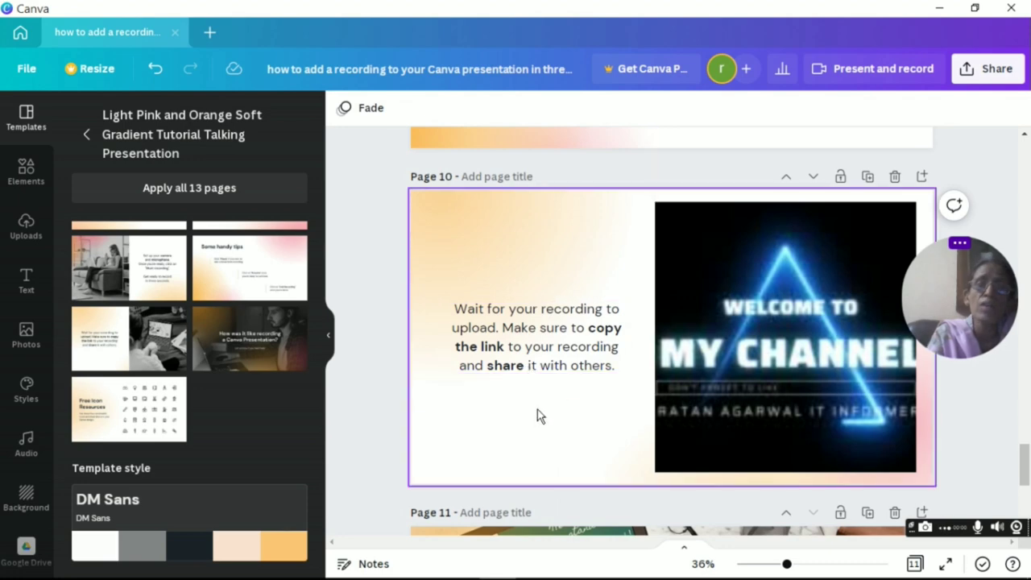
drag(1025, 471, 1026, 506)
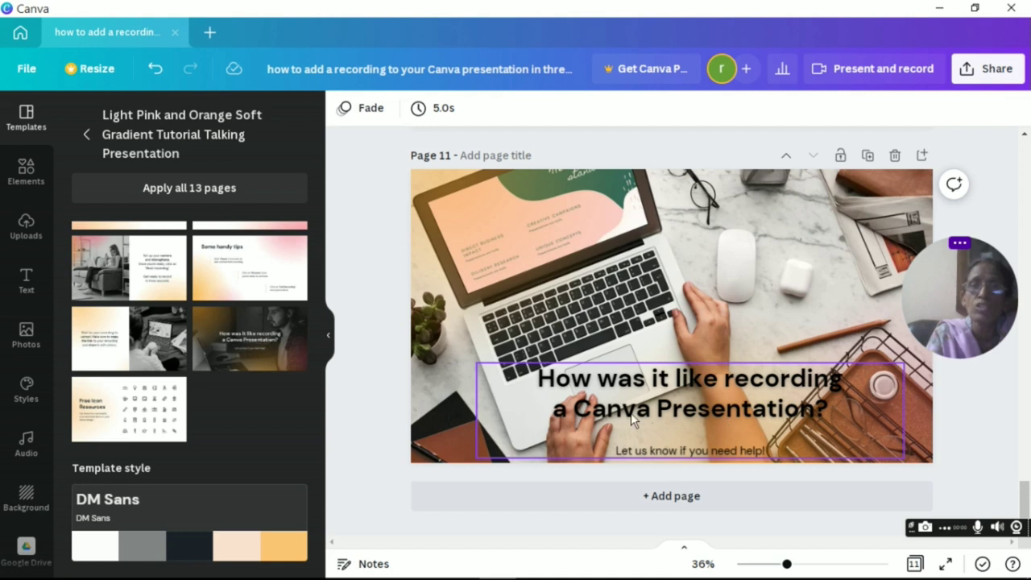
scroll(600, 400, up, 5)
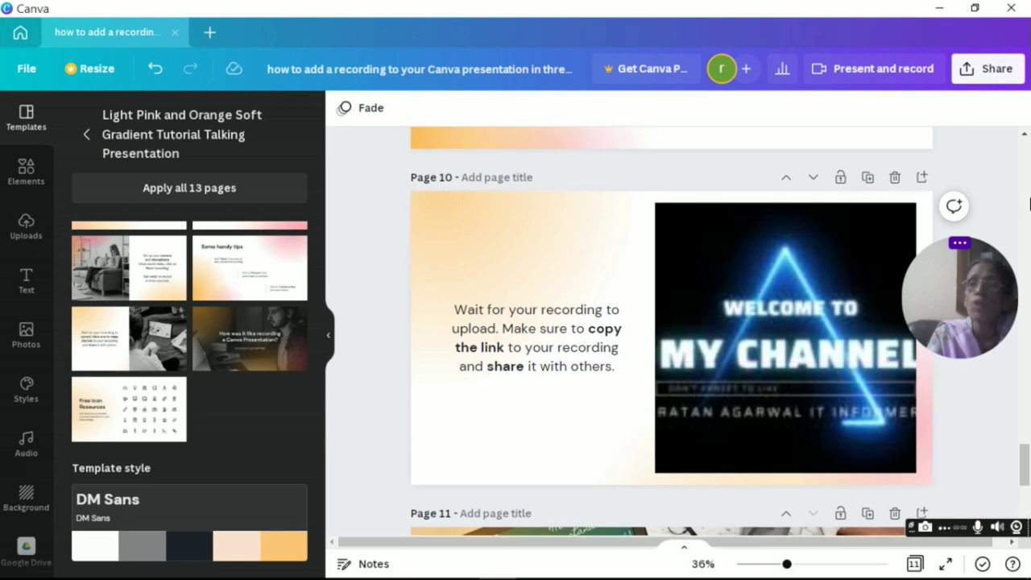
scroll(1028, 306, up, 5)
scroll(1028, 306, up, 2)
scroll(967, 201, up, 4)
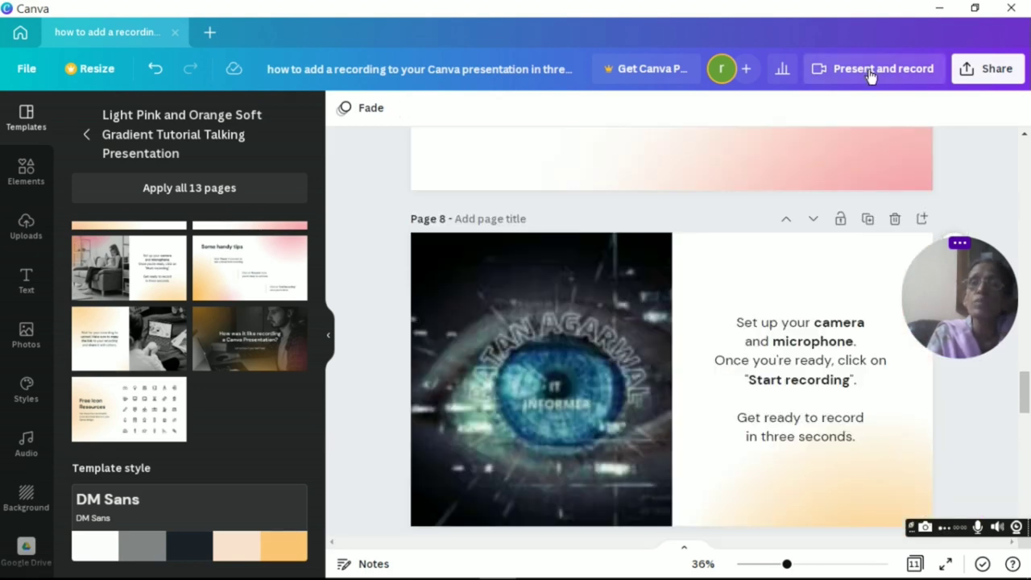
Step: Open the saved recording's link and download options
click(870, 71)
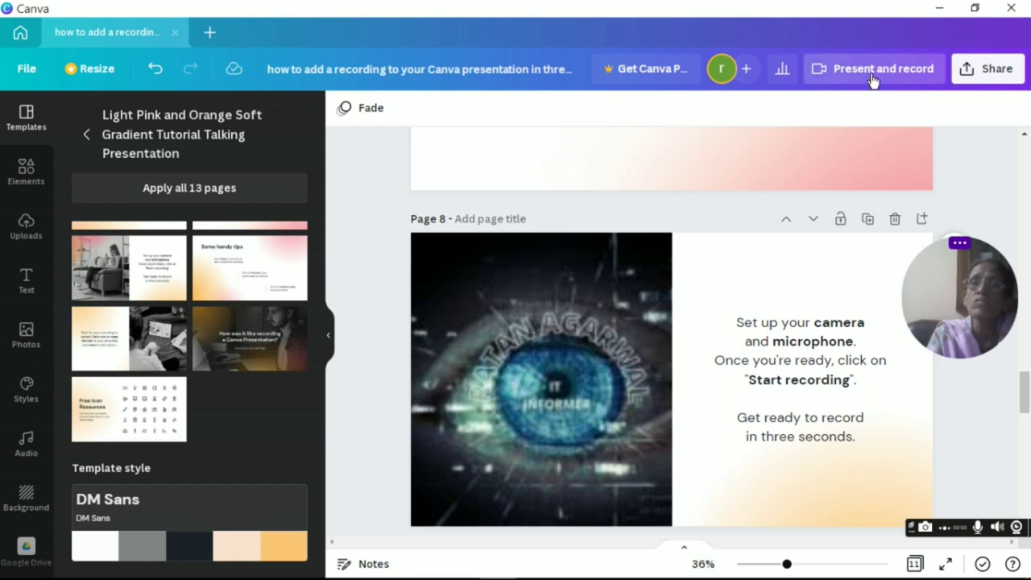
click(872, 81)
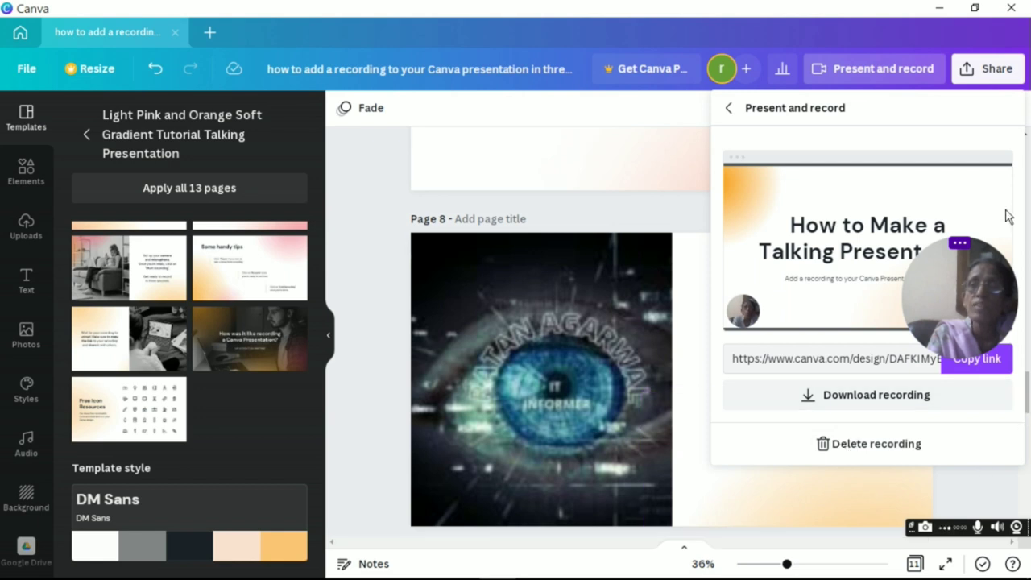
mouse_move(960, 297)
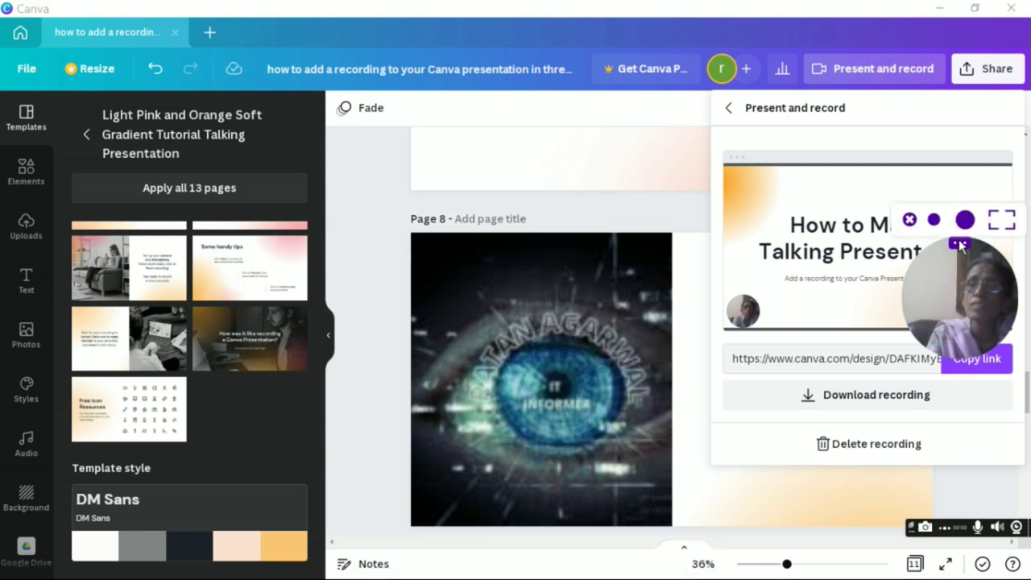
click(1001, 222)
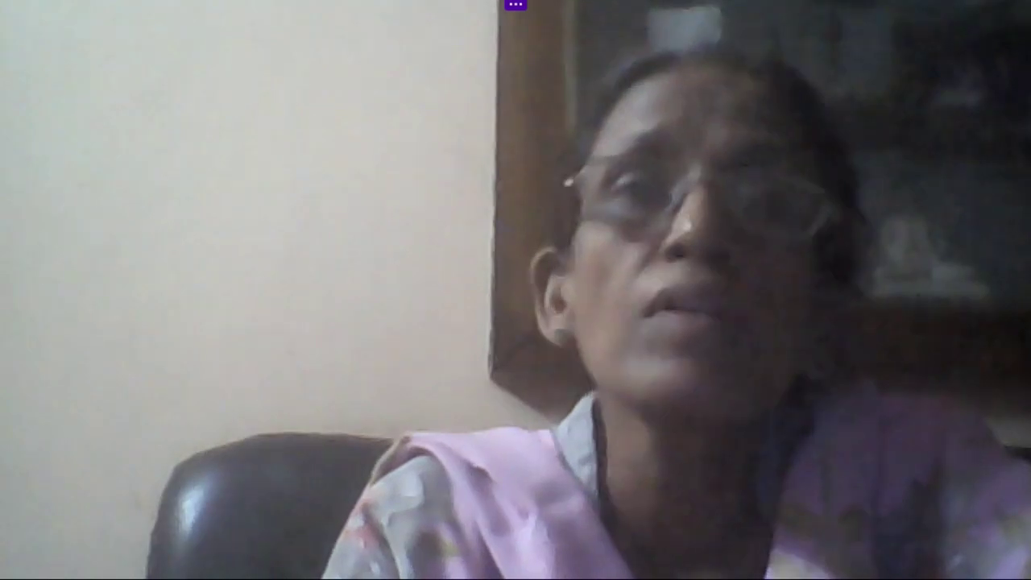
click(464, 19)
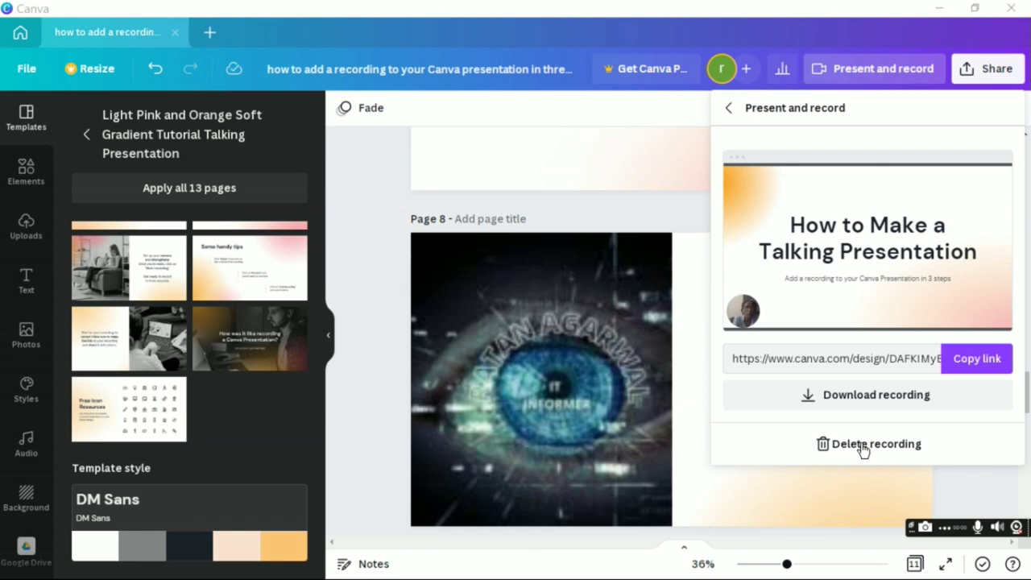
Step: Delete the saved recording, confirm with OK, and enter the recording studio's camera and mic setup
click(863, 447)
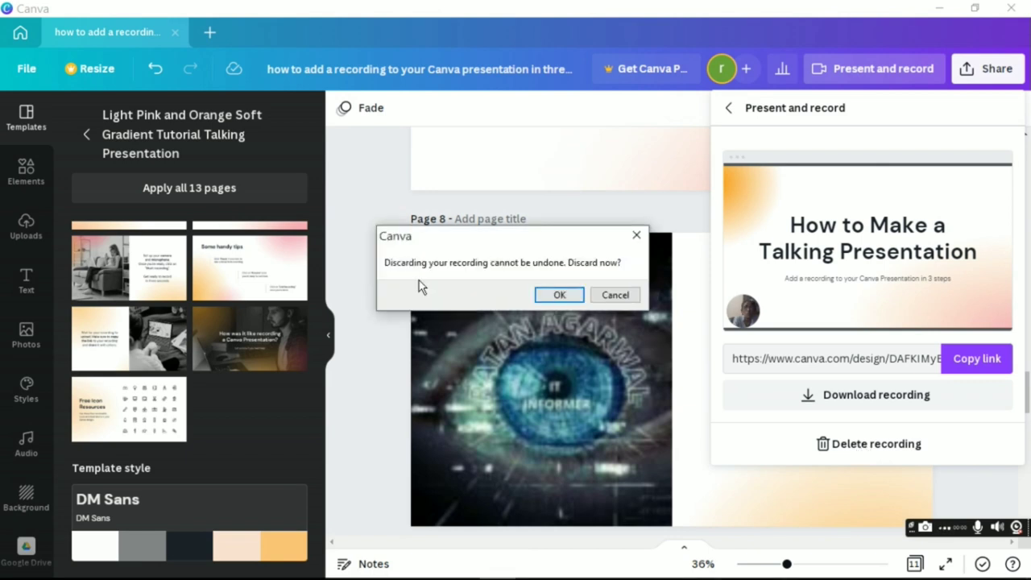
click(556, 296)
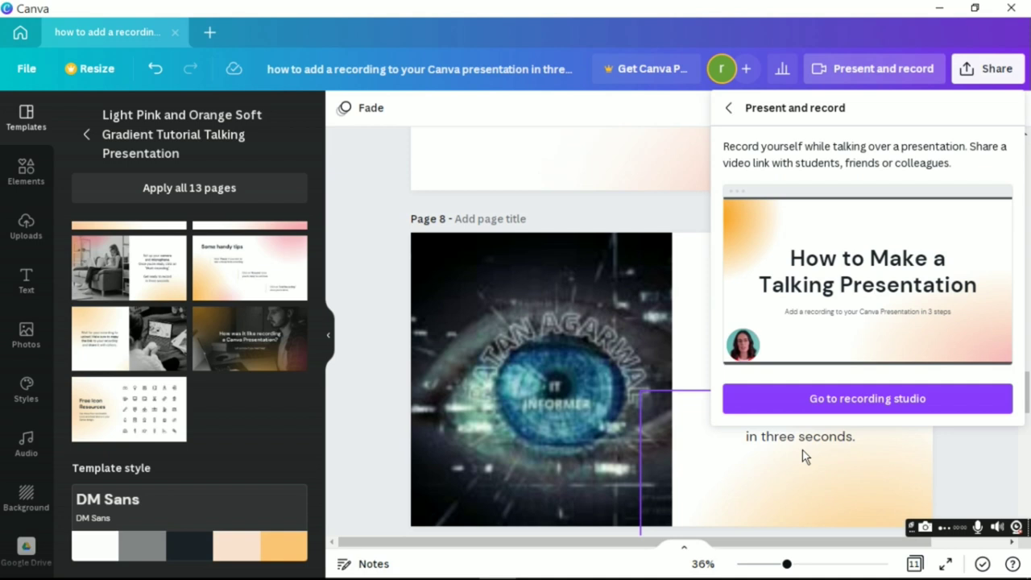
click(874, 412)
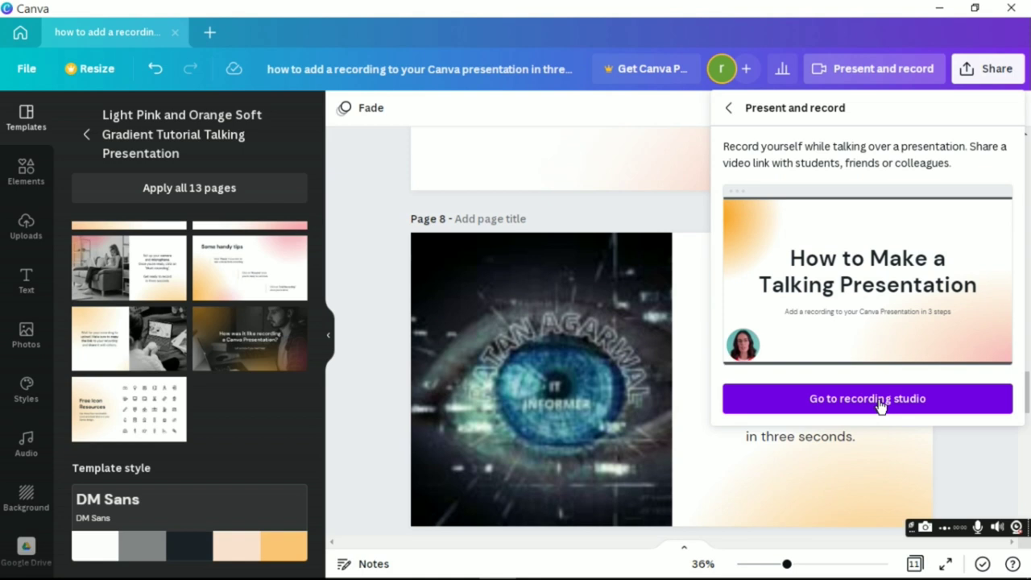
click(881, 407)
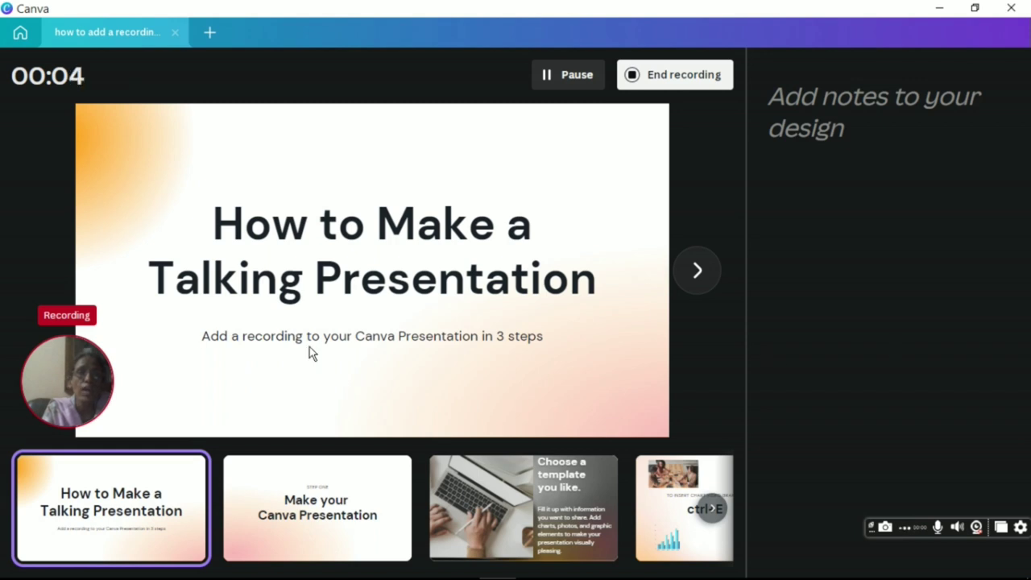
mouse_move(678, 319)
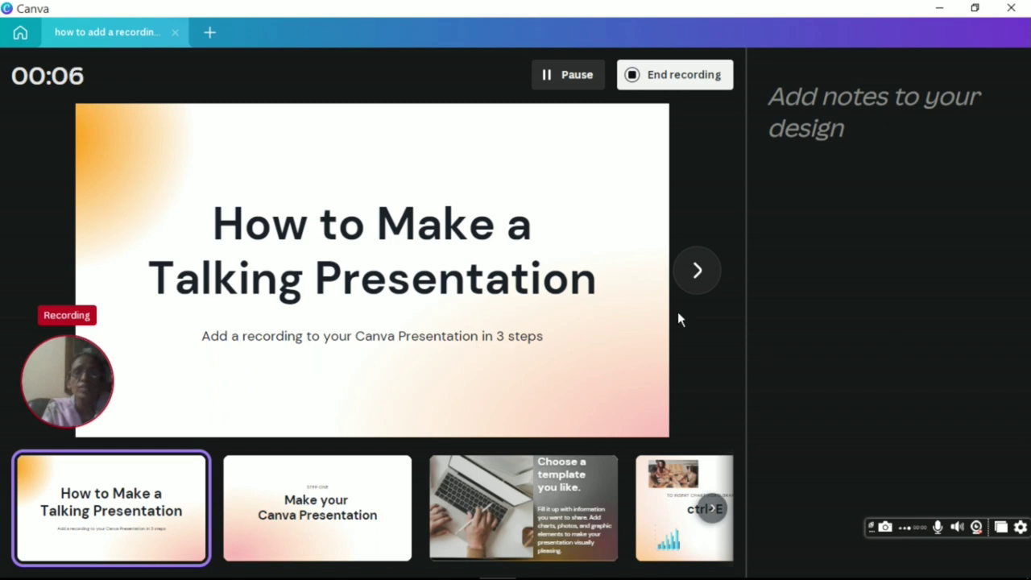
Step: Narrate slides 2–4, from 'Make your Canva Presentation' through 'Choose a template' to the ctrl+E slide
click(698, 272)
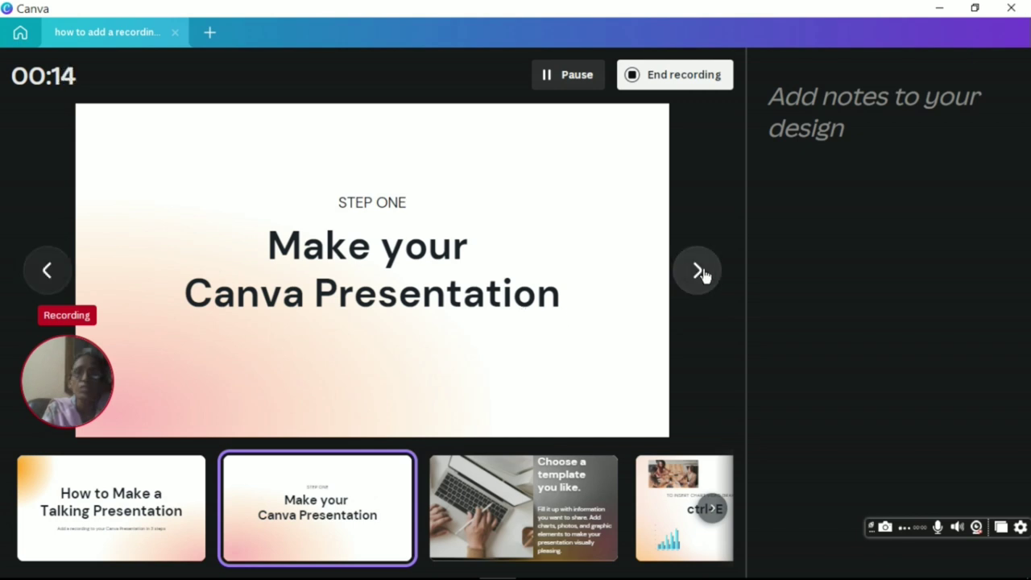
click(698, 271)
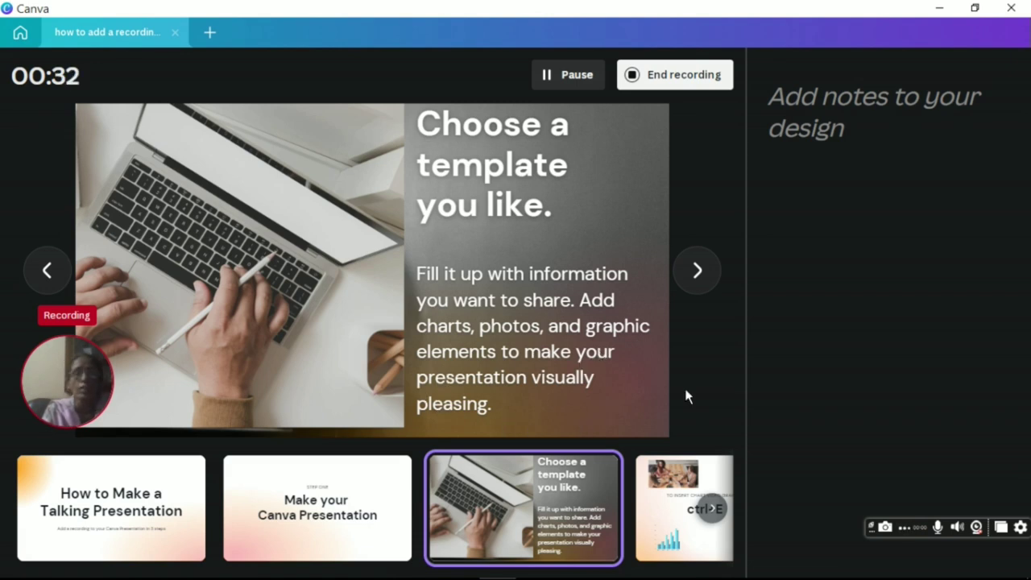
click(698, 271)
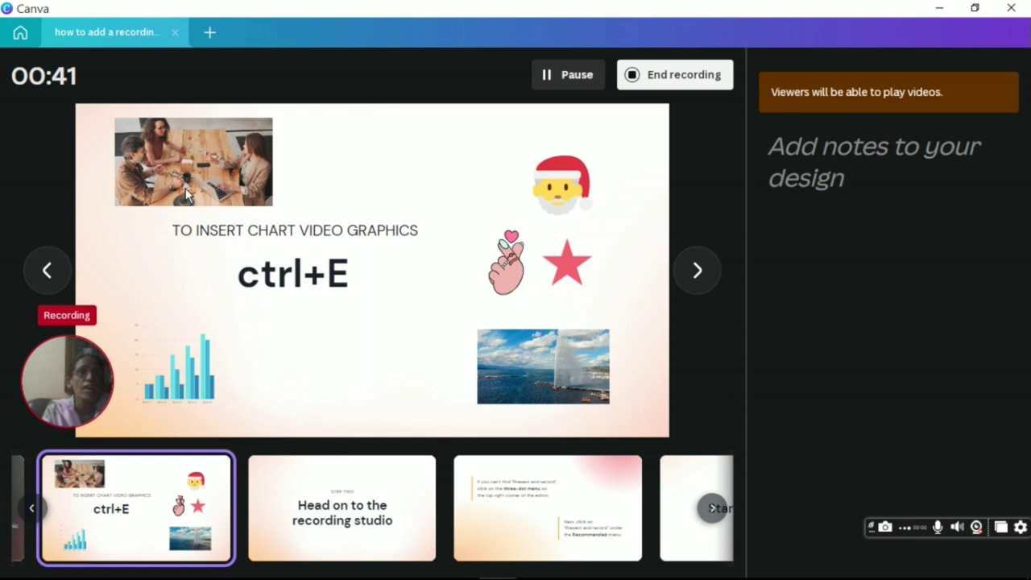
Step: Narrate from the recording studio slide through Start recording and camera setup to 'Some handy tips'
click(700, 272)
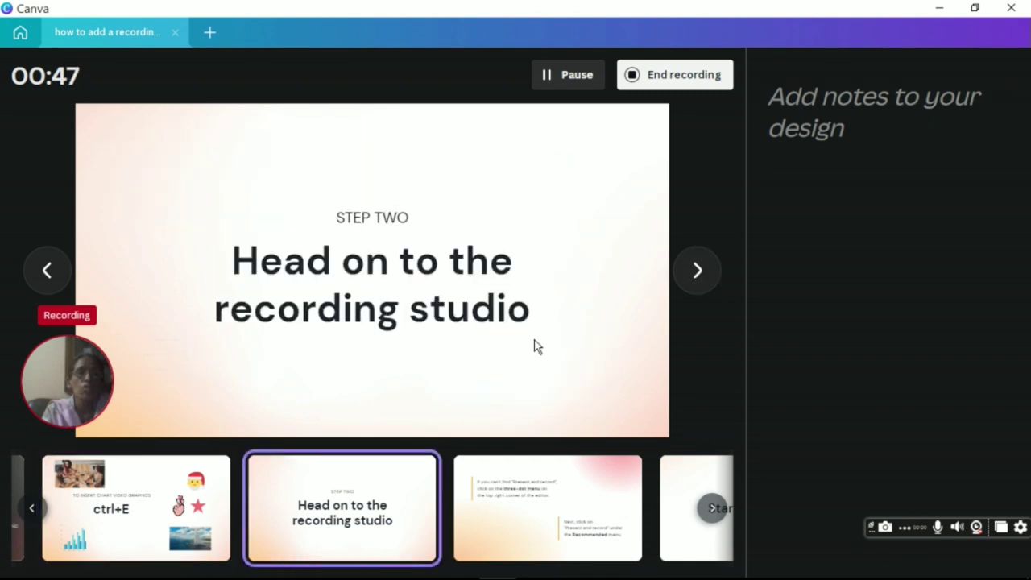
click(699, 272)
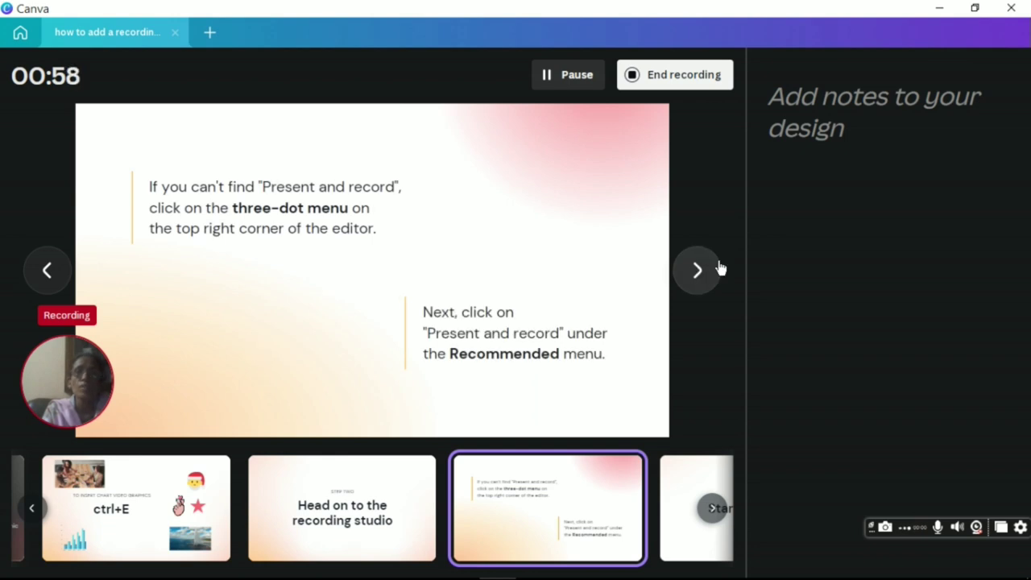
click(697, 272)
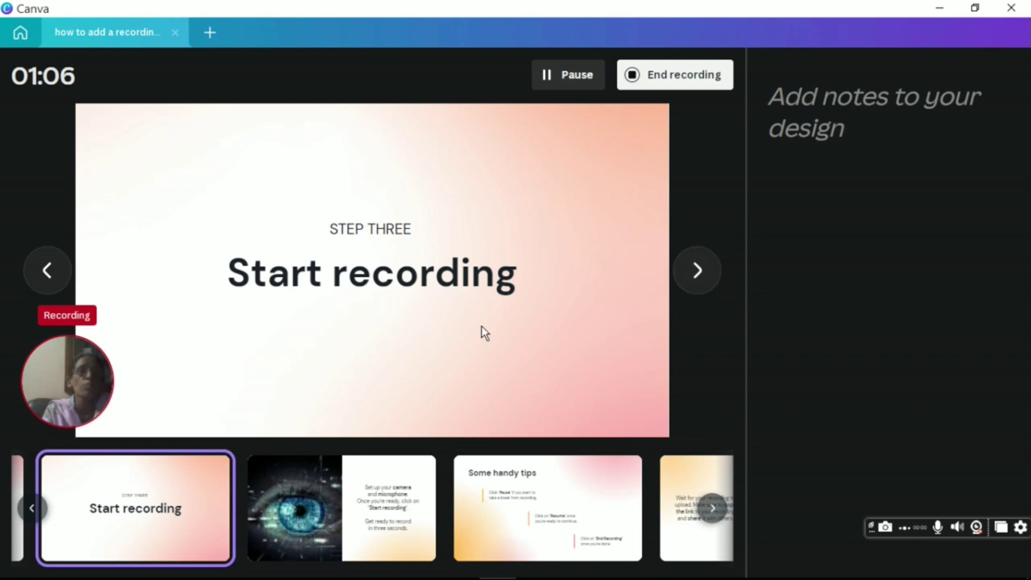
click(694, 273)
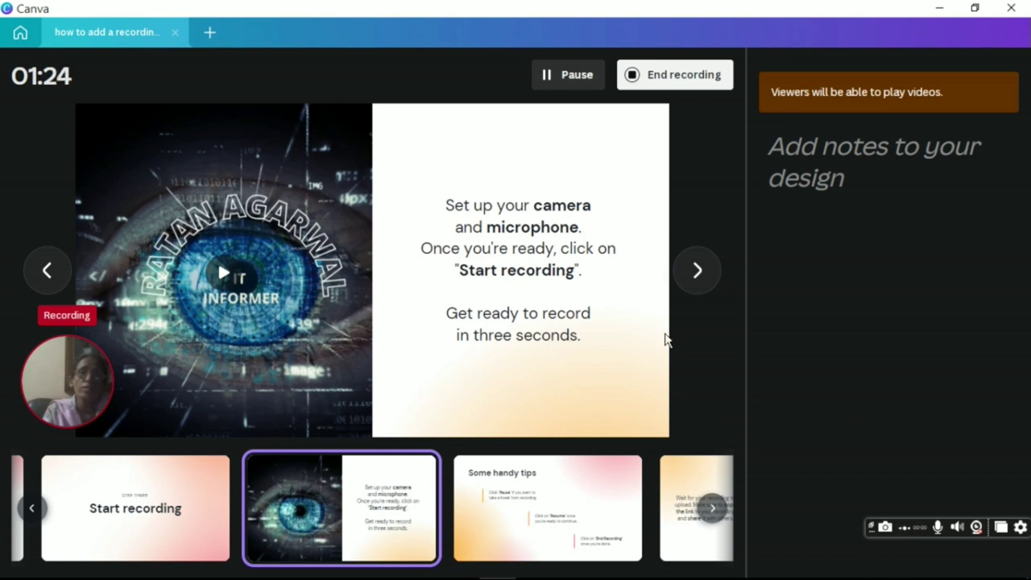
click(697, 274)
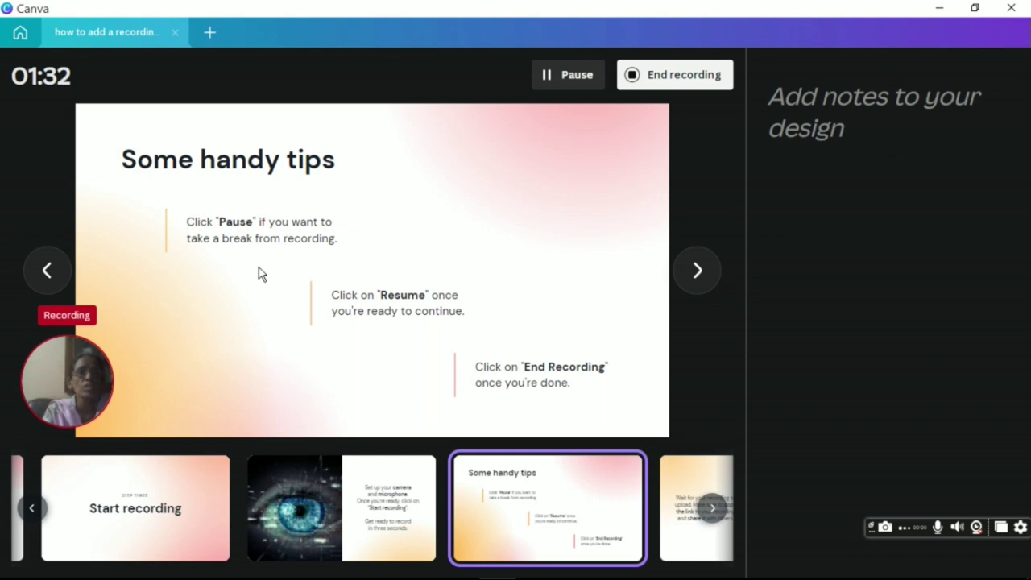
Step: Briefly pause and resume, then narrate the copy-the-link slide and the final feedback slide
click(577, 84)
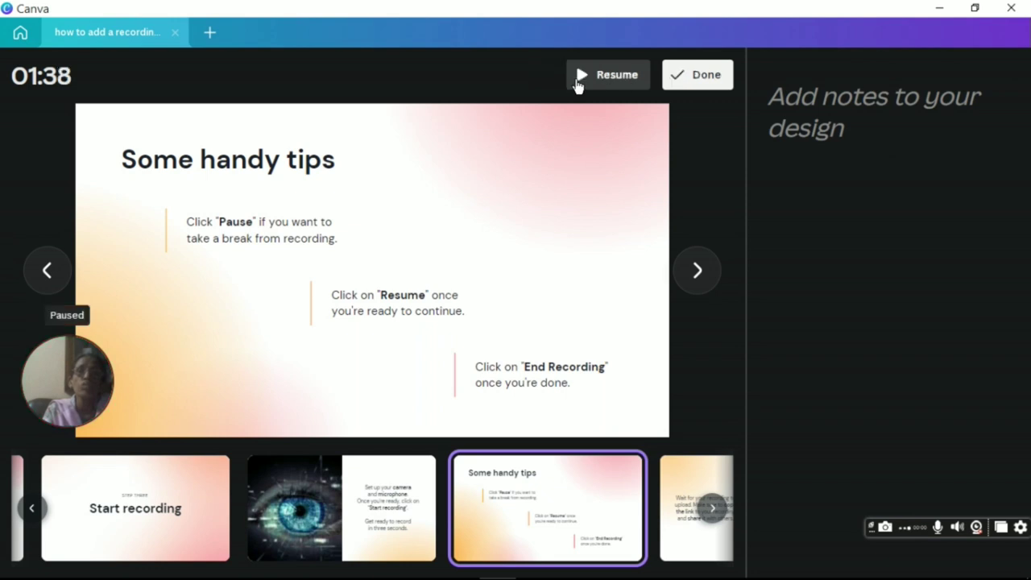
click(577, 85)
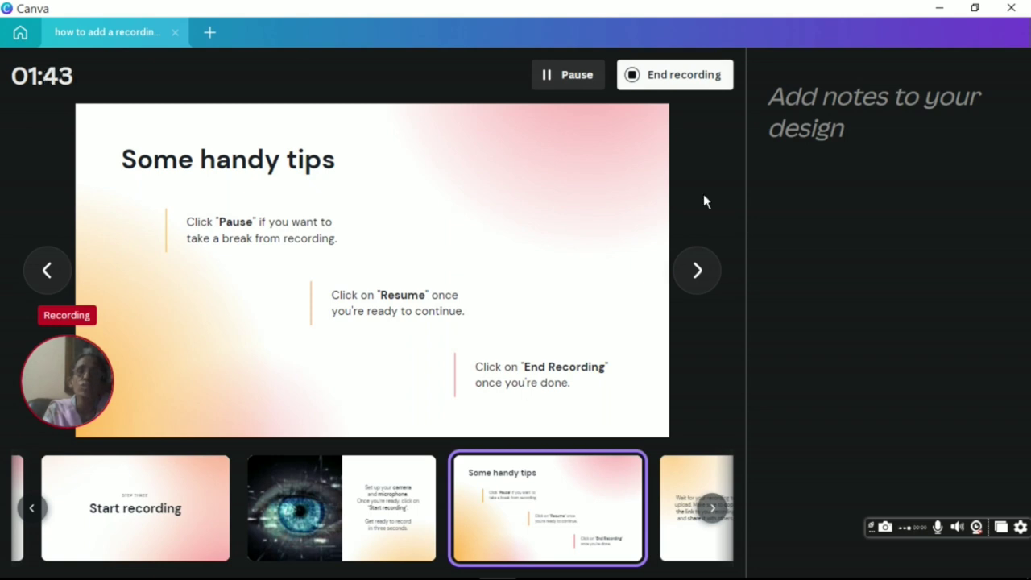
click(700, 276)
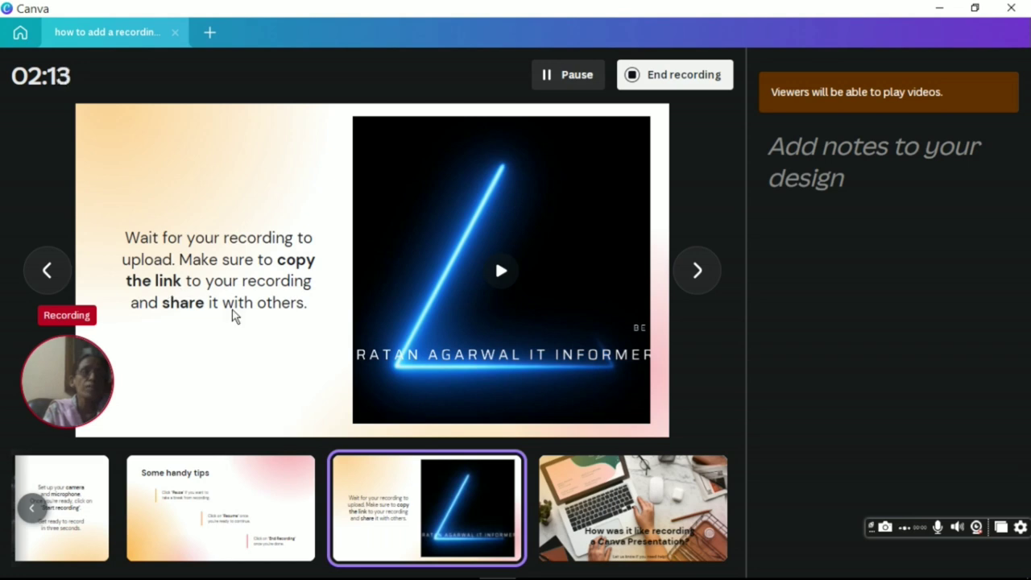
click(696, 274)
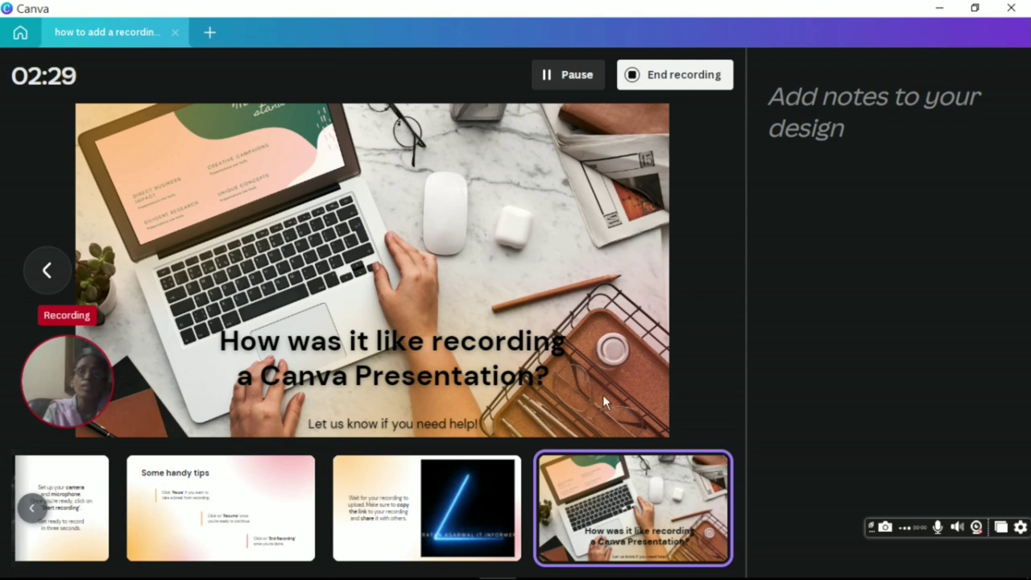
Step: End the 2:30 recording and let it upload
click(670, 75)
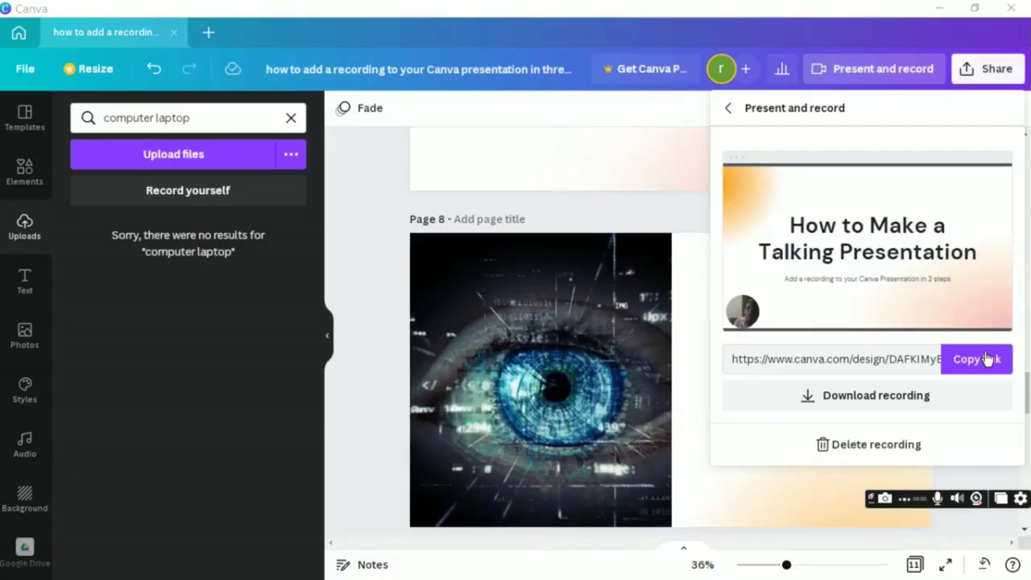
Step: Copy the recording's share link, download it as MP4, and close the Present and record panel
click(977, 363)
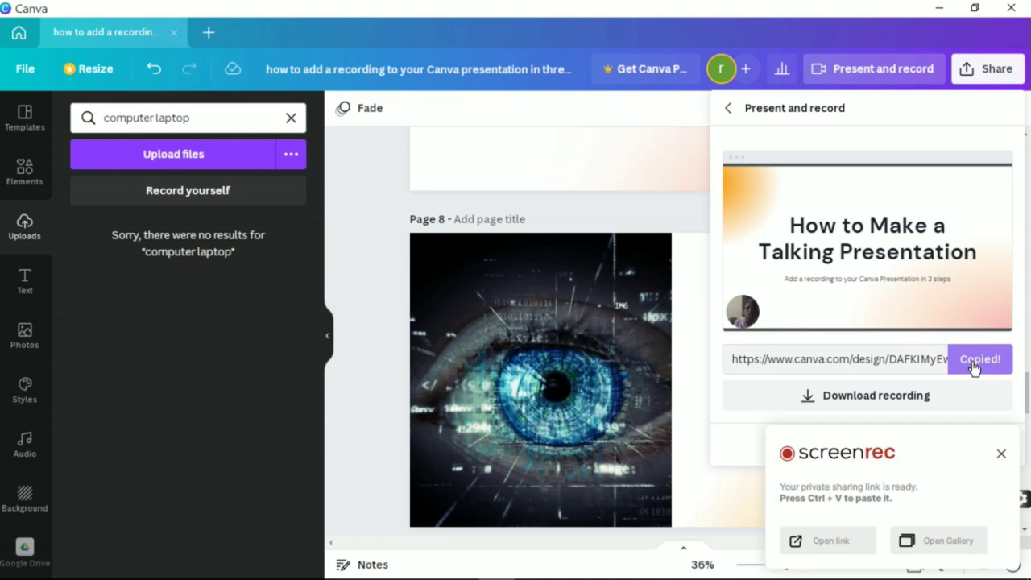
click(820, 405)
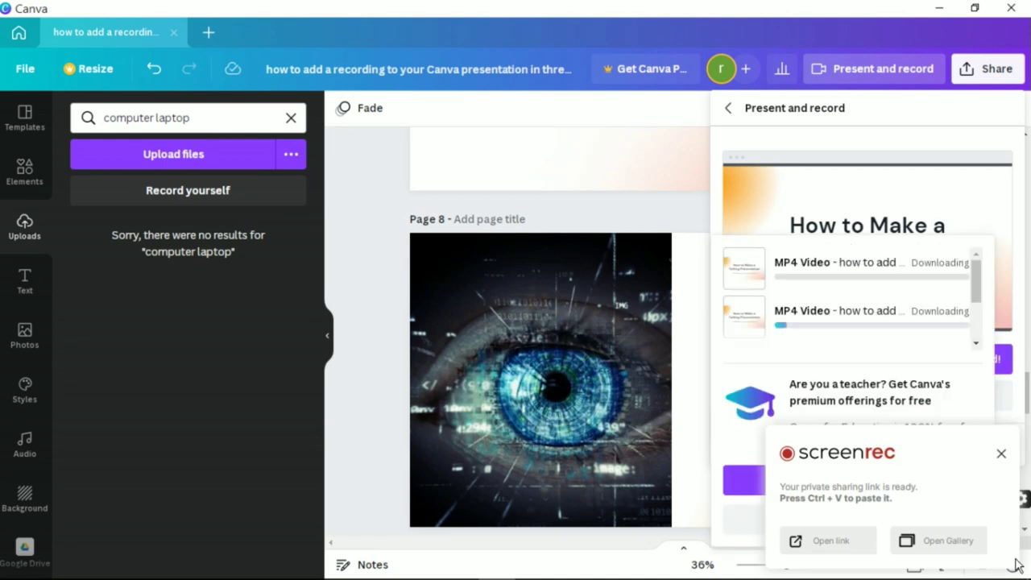
click(1001, 453)
mouse_move(943, 499)
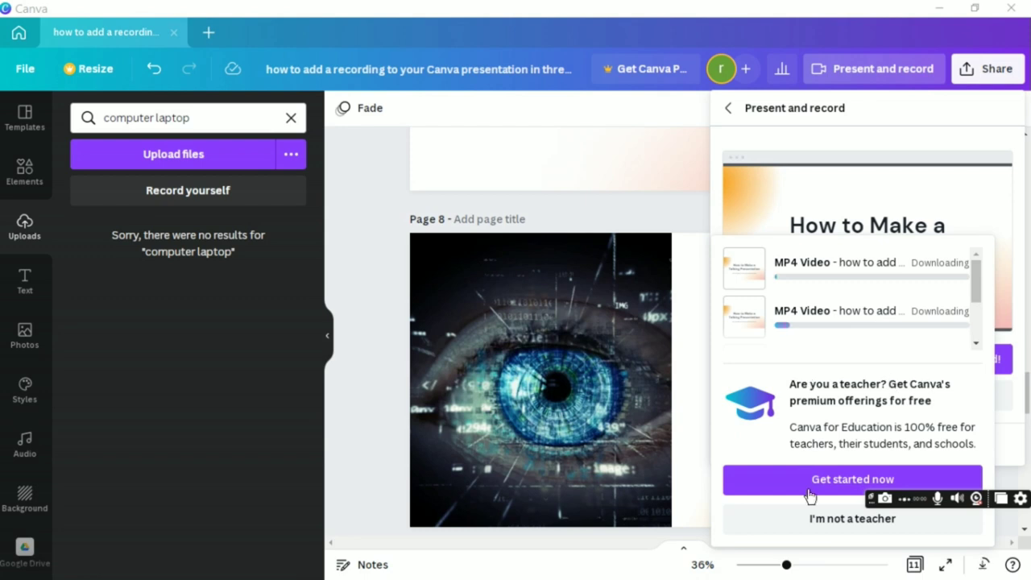
click(878, 69)
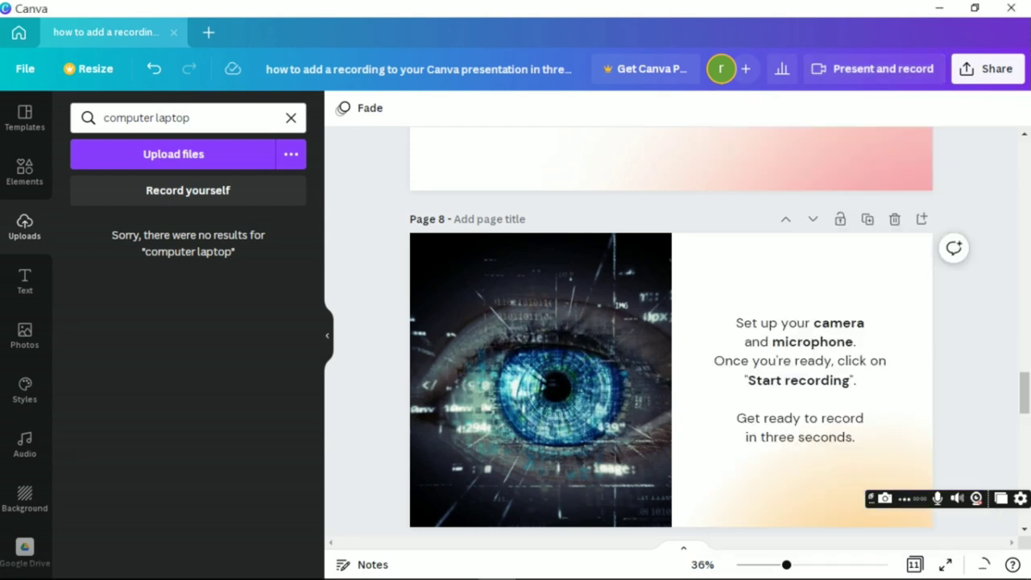
Step: Minimize Canva and load the copied share link in a new Chrome tab
click(939, 8)
mouse_move(385, 565)
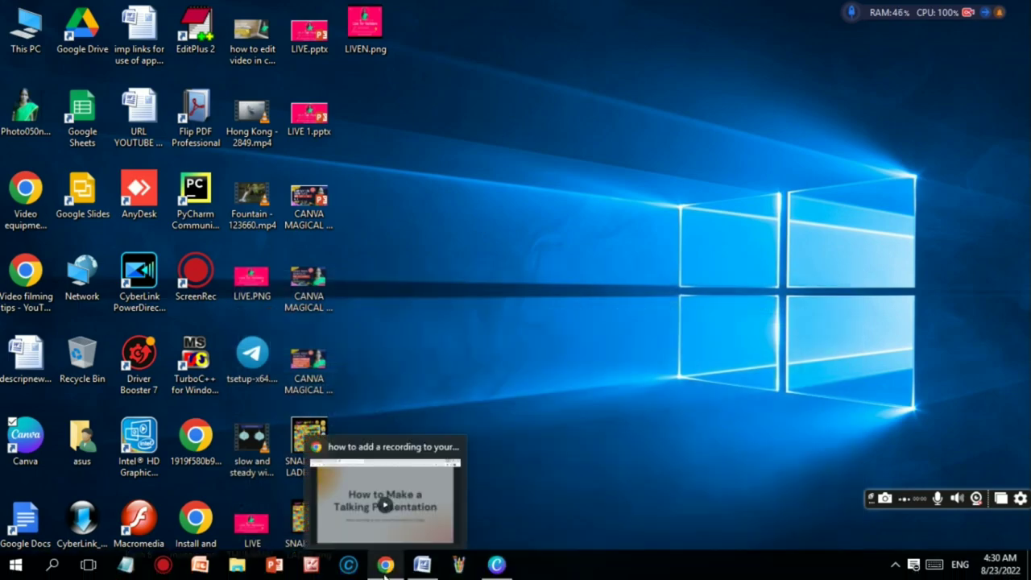
click(387, 495)
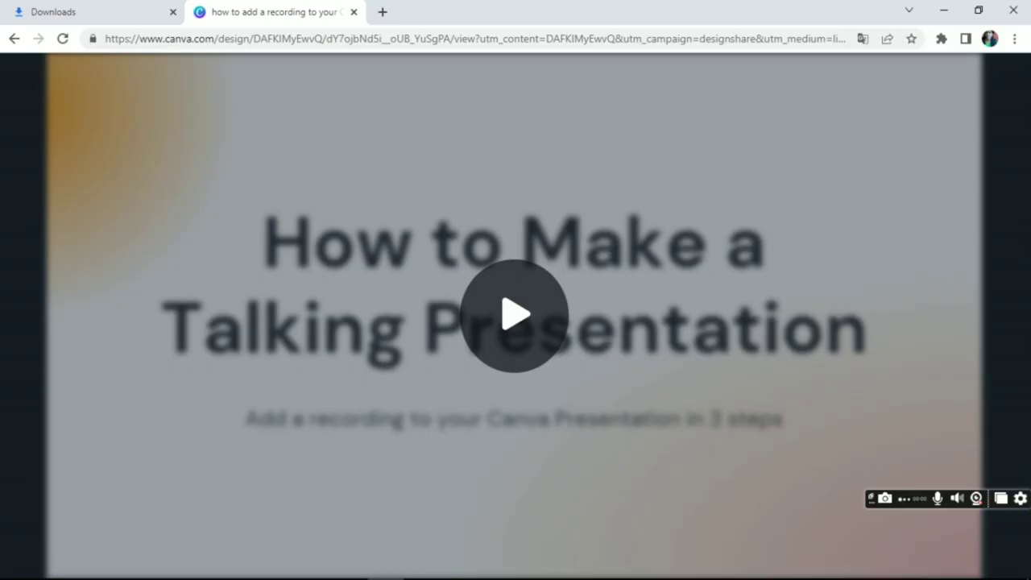
click(385, 38)
click(384, 12)
key(ctrl+v)
key(Return)
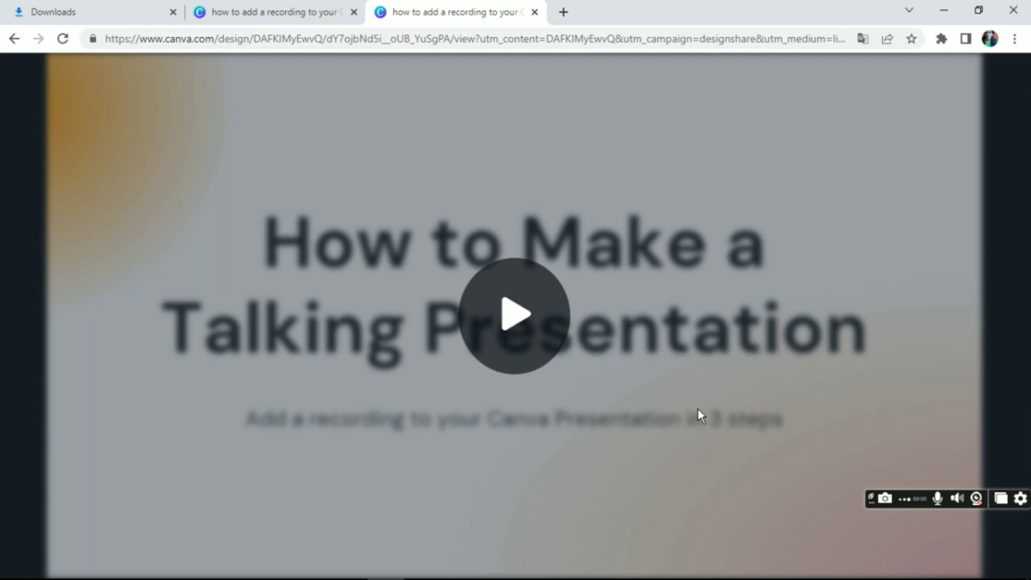
Step: Play the shared 'How to Make a Talking Presentation' recording and advance to the ctrl+E slide
click(506, 309)
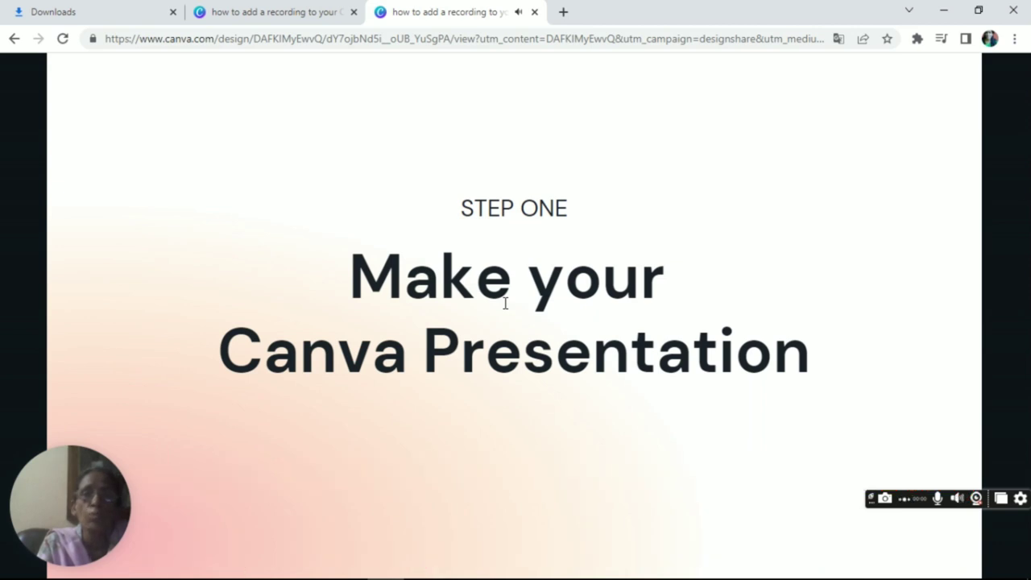
key(Right)
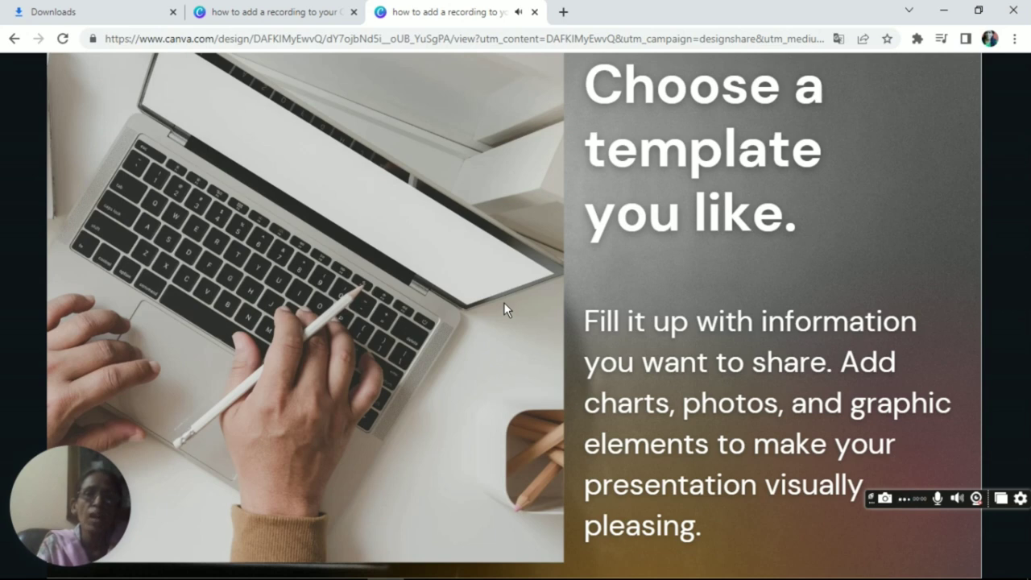
click(503, 304)
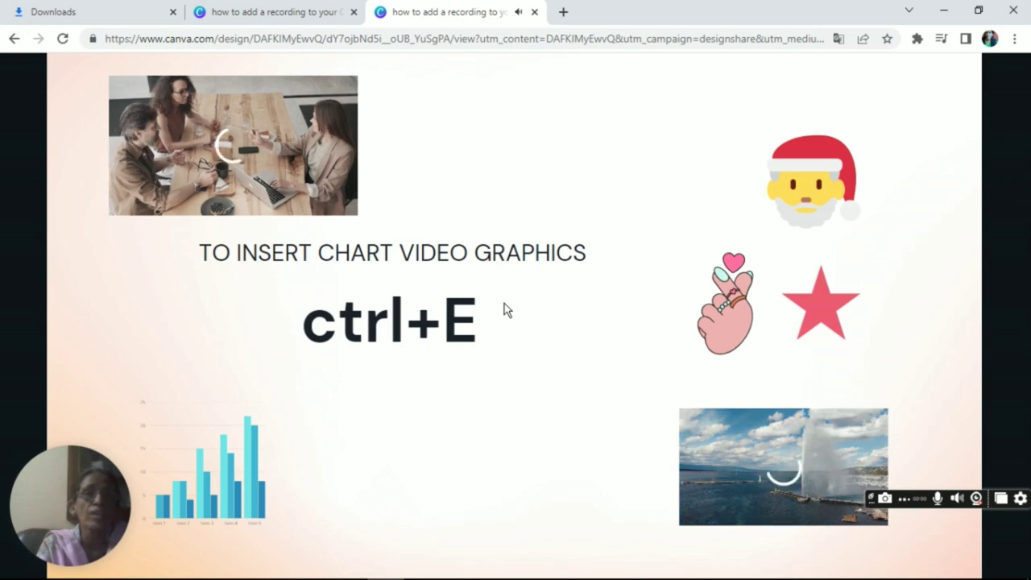
click(503, 309)
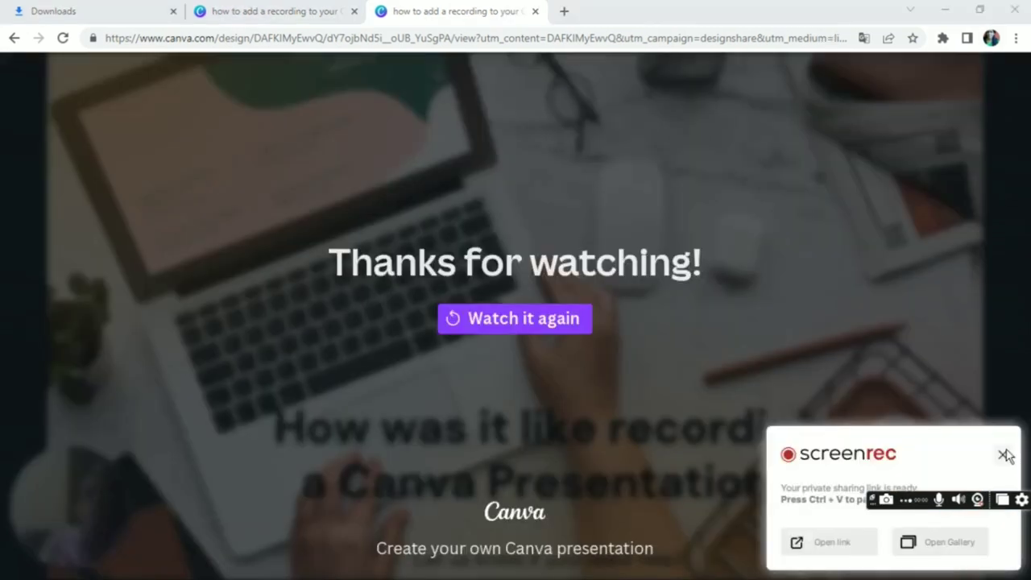
click(1004, 455)
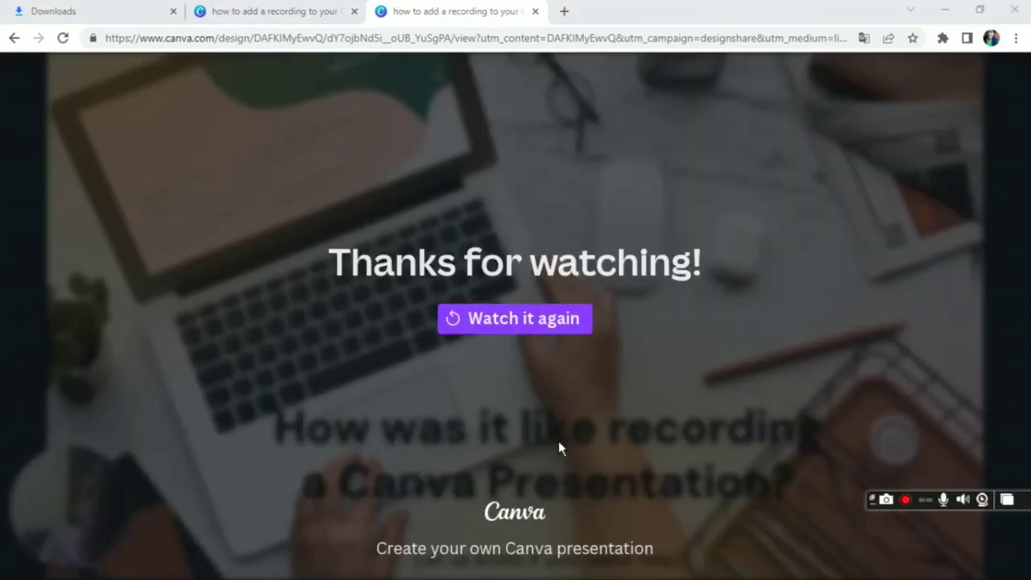